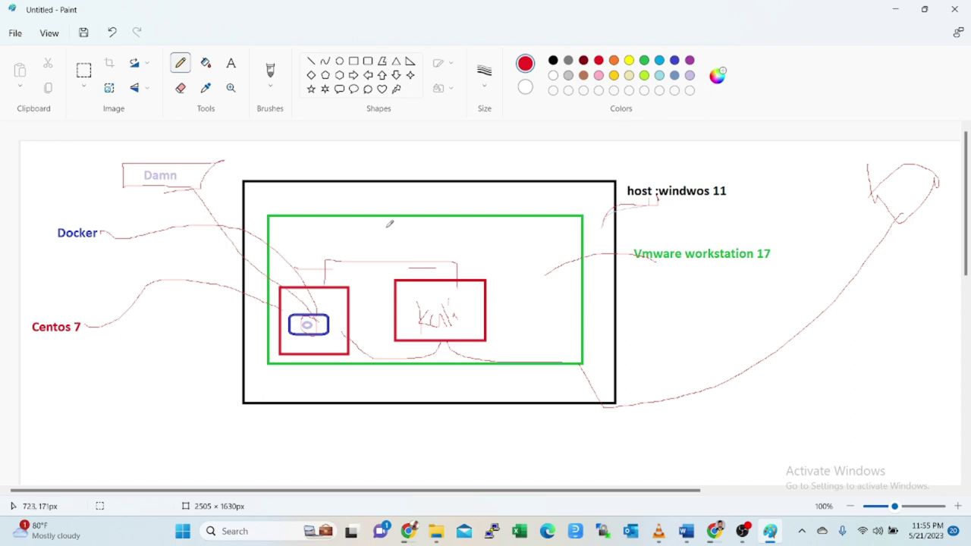
- Write 'Host' in red on the diagram and link it to the small red box
{"action": "mouse_move", "coordinate": [444, 226]}
{"action": "left_mouse_down"}
{"action": "mouse_move", "coordinate": [436, 250]}
{"action": "mouse_move", "coordinate": [452, 238]}
{"action": "left_mouse_up"}
{"action": "left_click_drag", "start_coordinate": [457, 235], "coordinate": [461, 237]}
{"action": "mouse_move", "coordinate": [422, 274]}
{"action": "left_mouse_down"}
{"action": "mouse_move", "coordinate": [314, 287]}
{"action": "mouse_move", "coordinate": [303, 266]}
{"action": "mouse_move", "coordinate": [318, 265]}
{"action": "left_mouse_up"}
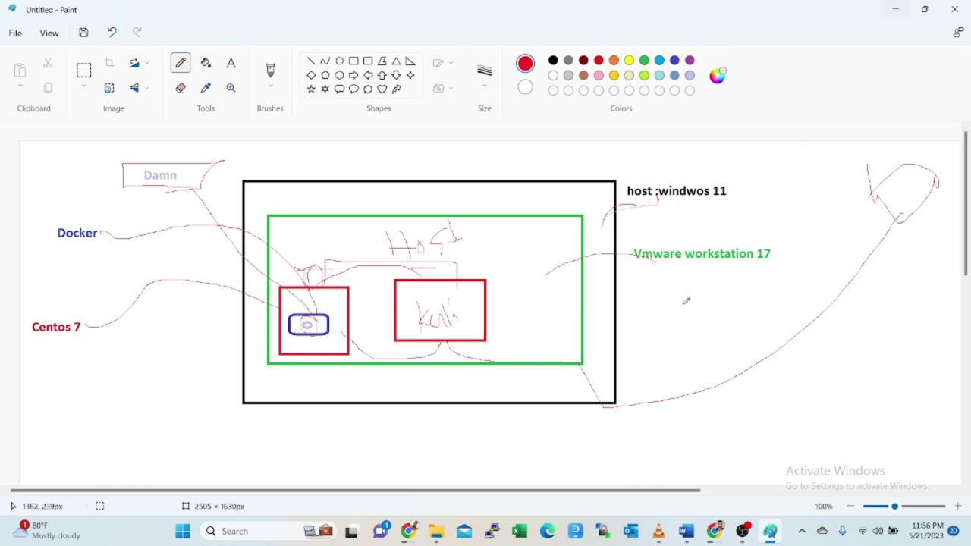
- Sketch a hooked red curve below the diagram and minimize Paint
{"action": "scroll", "coordinate": [672, 324], "scroll_direction": "down", "scroll_amount": 2}
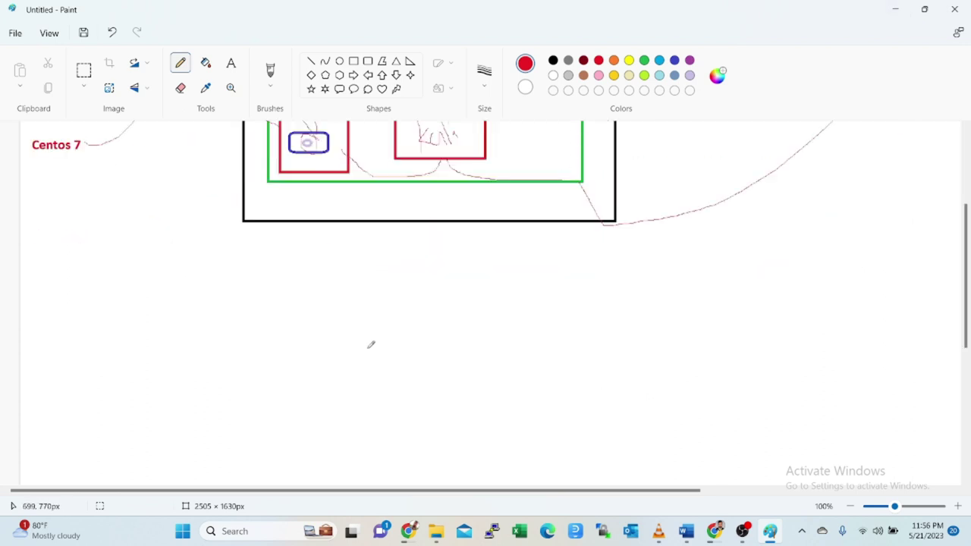
{"action": "mouse_move", "coordinate": [251, 403]}
{"action": "left_mouse_down"}
{"action": "mouse_move", "coordinate": [293, 318]}
{"action": "mouse_move", "coordinate": [286, 305]}
{"action": "mouse_move", "coordinate": [269, 315]}
{"action": "left_mouse_up"}
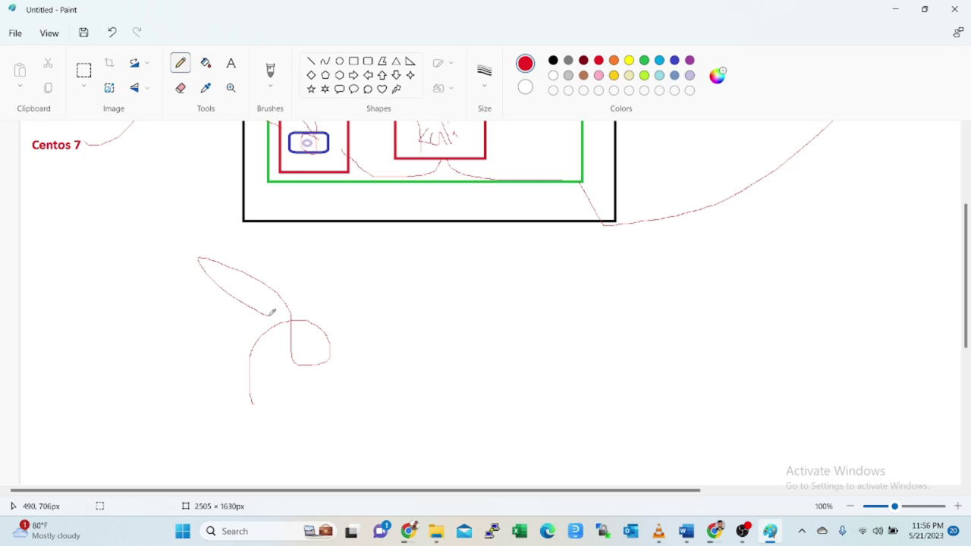
{"action": "left_click", "coordinate": [893, 11]}
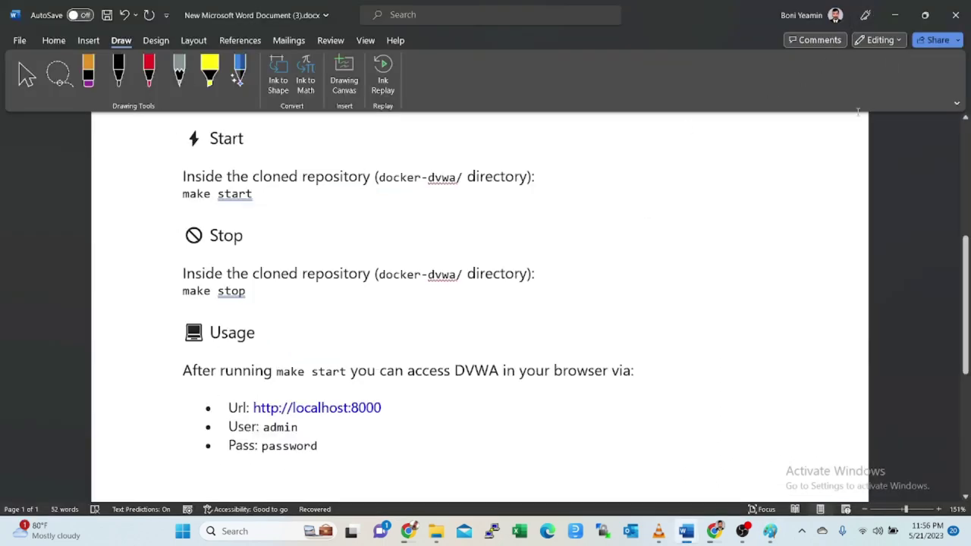
- Below the password line, add the numbered list 'Host pc', 'vmware ware', 'centos setup', then minimize Word
{"action": "scroll", "coordinate": [698, 173], "scroll_direction": "down", "scroll_amount": 8}
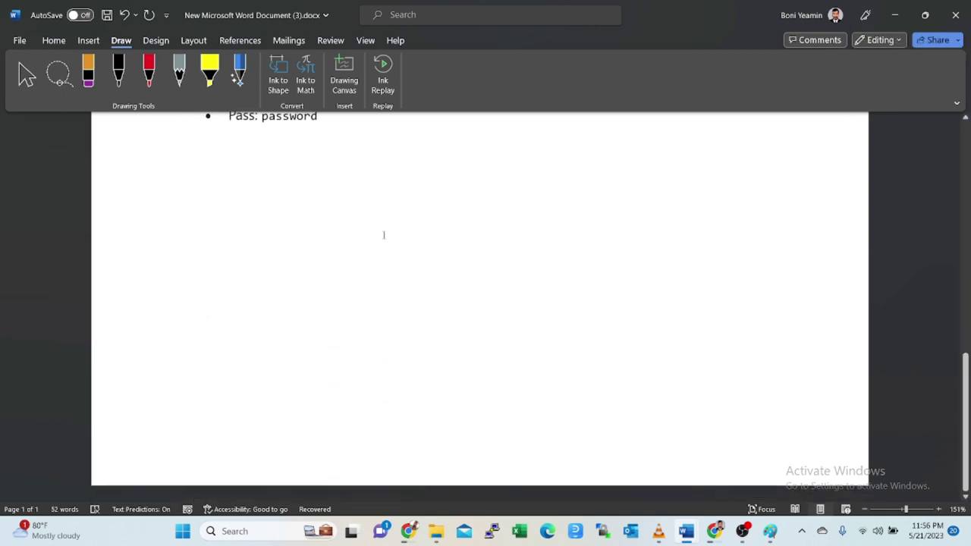
{"action": "left_click", "coordinate": [225, 252]}
{"action": "key", "text": "ctrl+z"}
{"action": "type", "text": "ce"}
{"action": "key", "text": "BackSpace"}
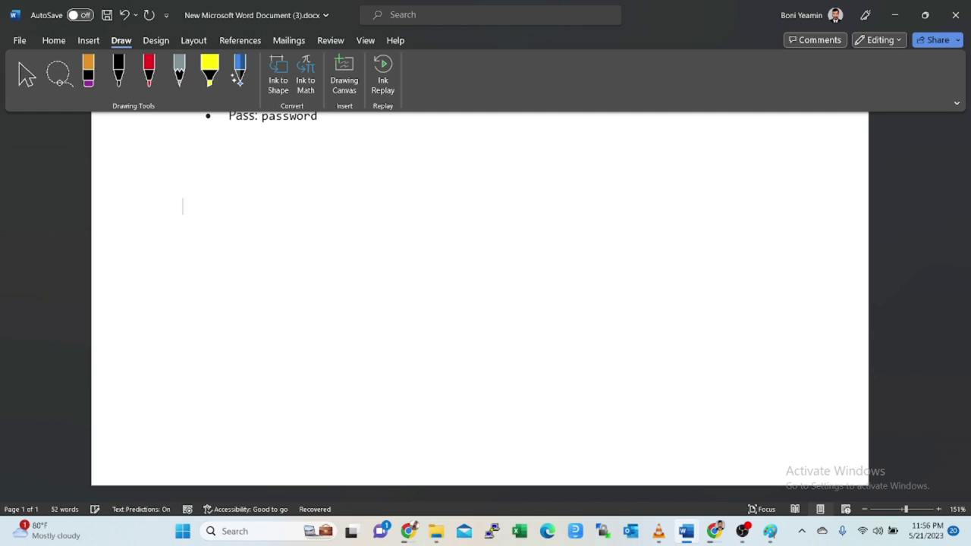
{"action": "type", "text": "1. Host pc"}
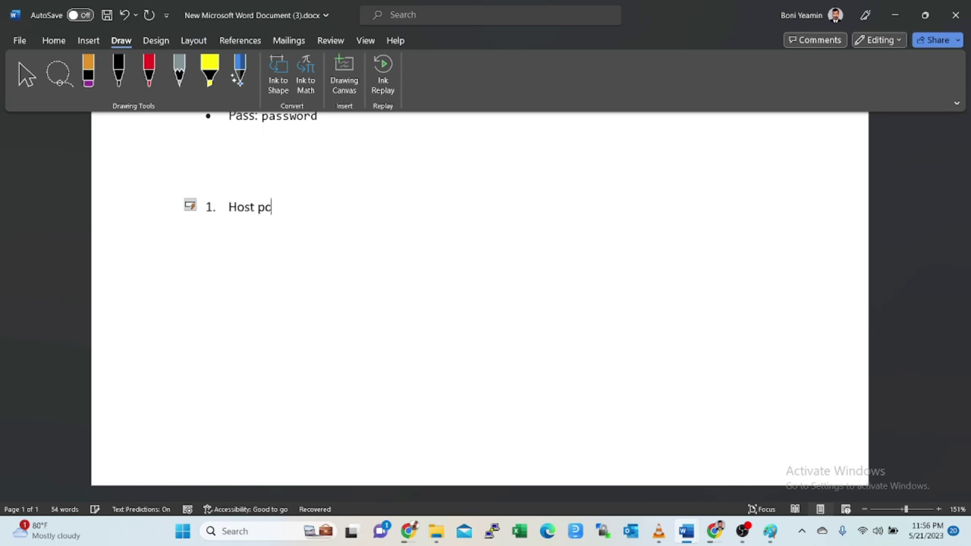
{"action": "key", "text": "Return"}
{"action": "type", "text": "vmware "}
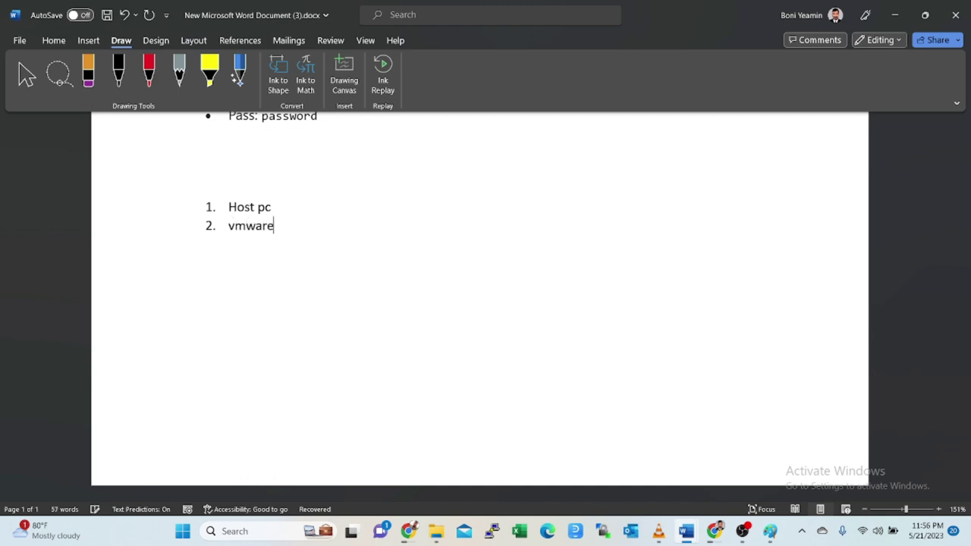
{"action": "type", "text": "ware"}
{"action": "key", "text": "Return"}
{"action": "type", "text": "ce"}
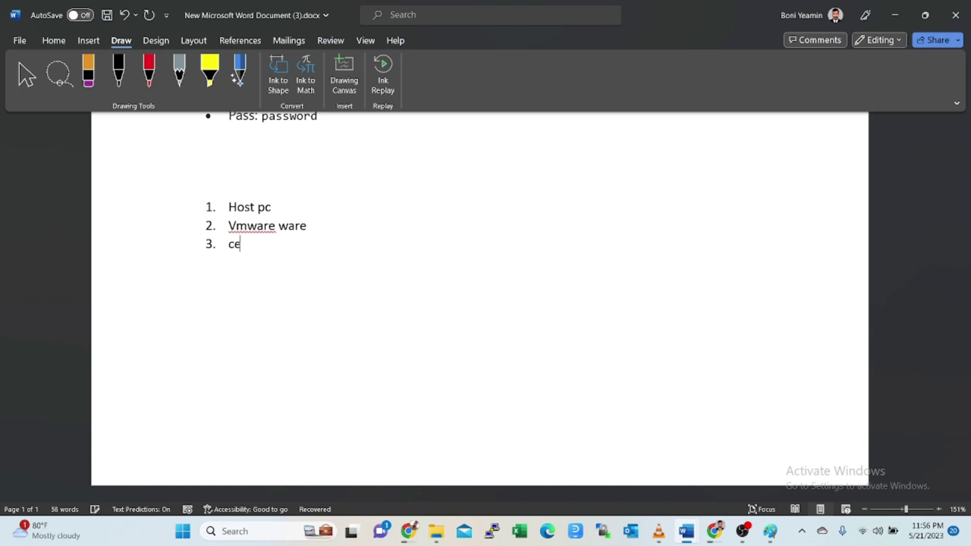
{"action": "type", "text": "ntos setup"}
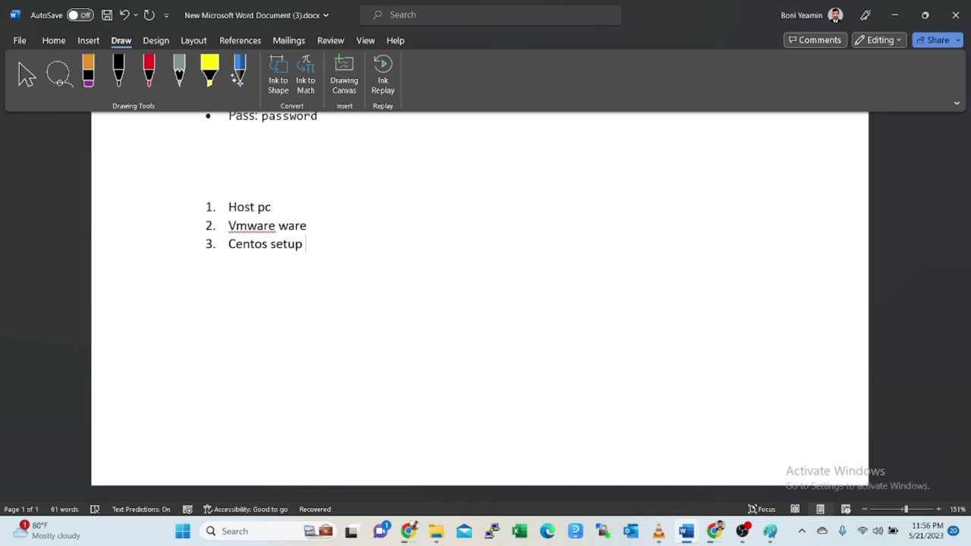
{"action": "left_click", "coordinate": [895, 18]}
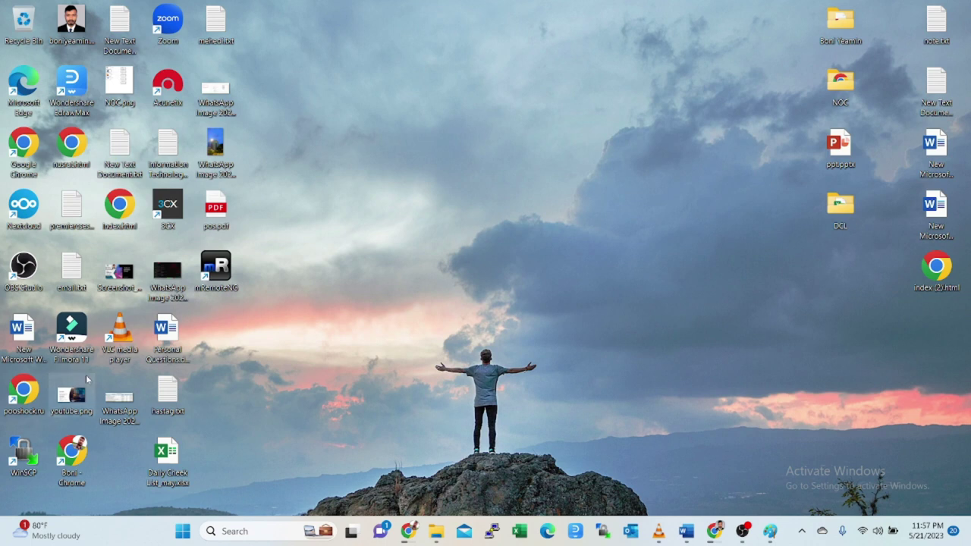
- In File Explorer, browse to C:\tamplate\Redy_template and into the Docker CentOS template folder
{"action": "left_click", "coordinate": [435, 531]}
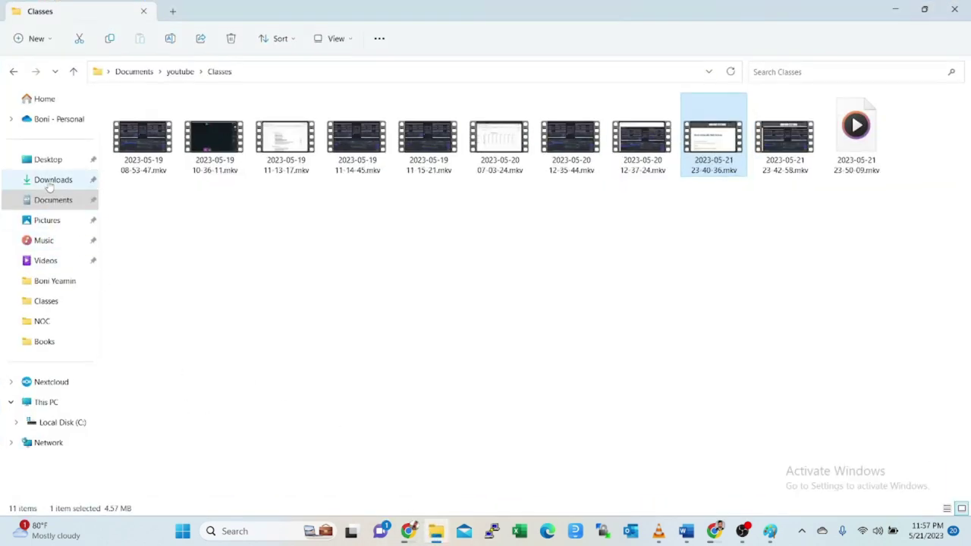
{"action": "left_click", "coordinate": [49, 184]}
{"action": "left_click", "coordinate": [47, 403]}
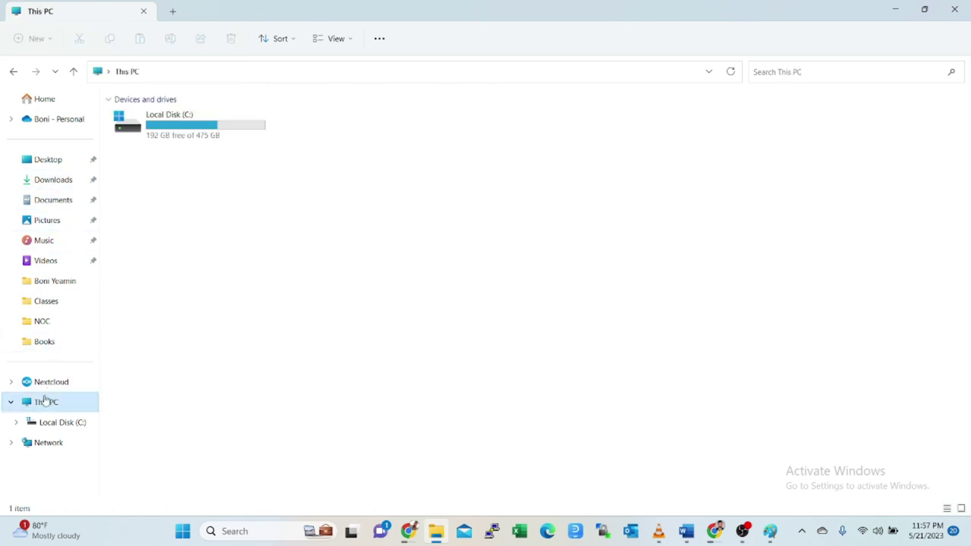
{"action": "double_click", "coordinate": [209, 127]}
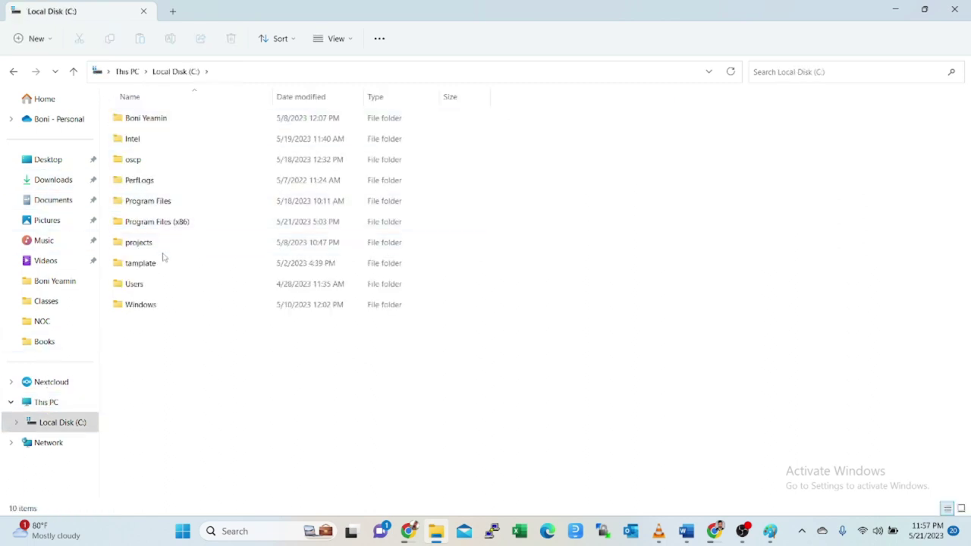
{"action": "double_click", "coordinate": [152, 264]}
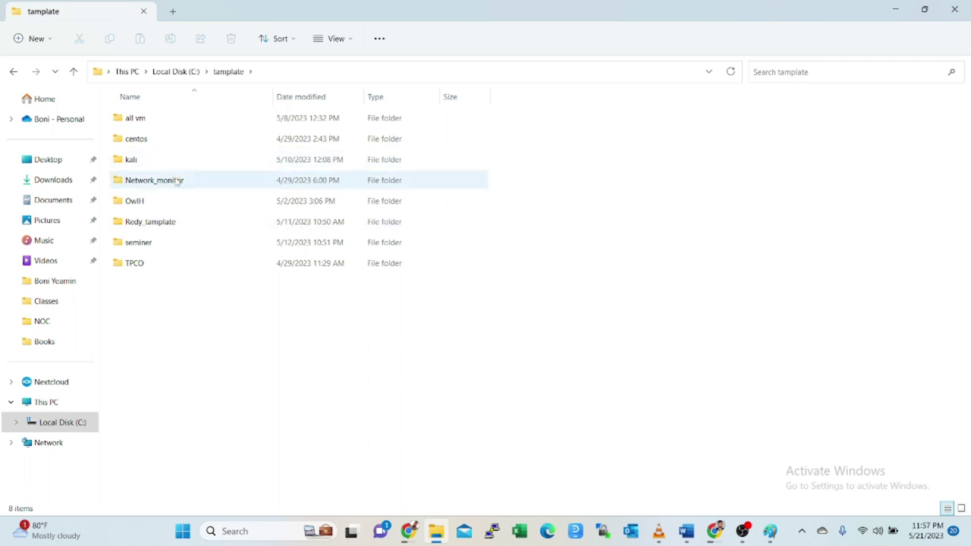
{"action": "double_click", "coordinate": [163, 223]}
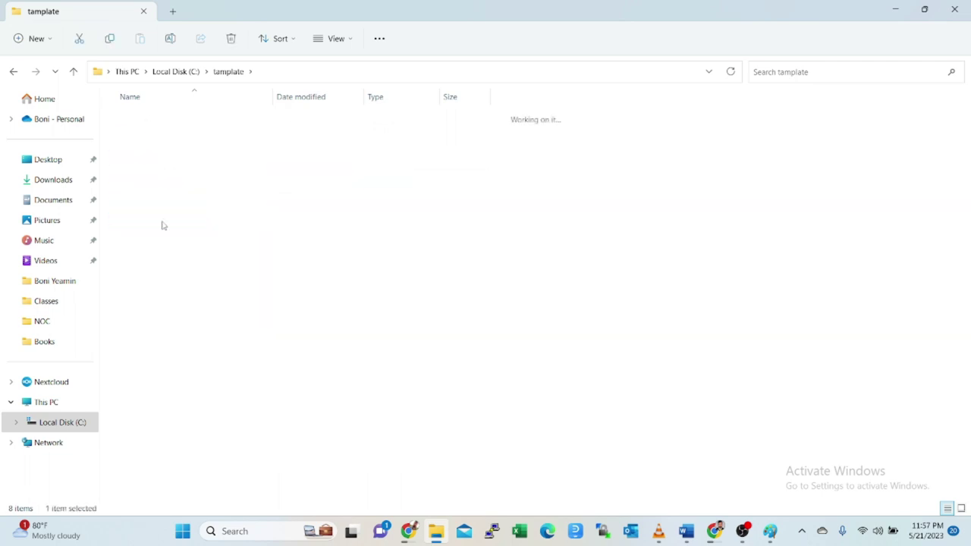
{"action": "double_click", "coordinate": [173, 119]}
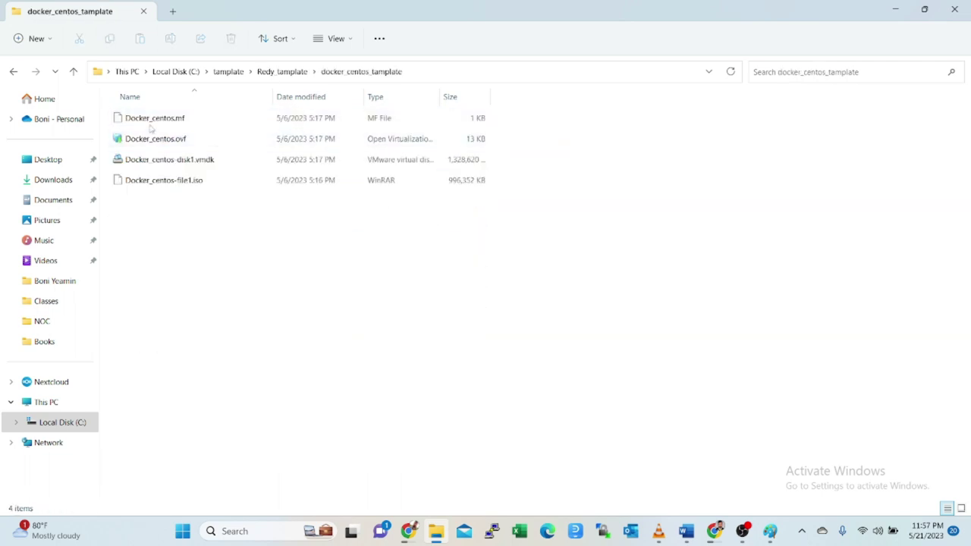
- Copy the Docker CentOS template folder from Redy_template and go to This PC
{"action": "left_click", "coordinate": [73, 72]}
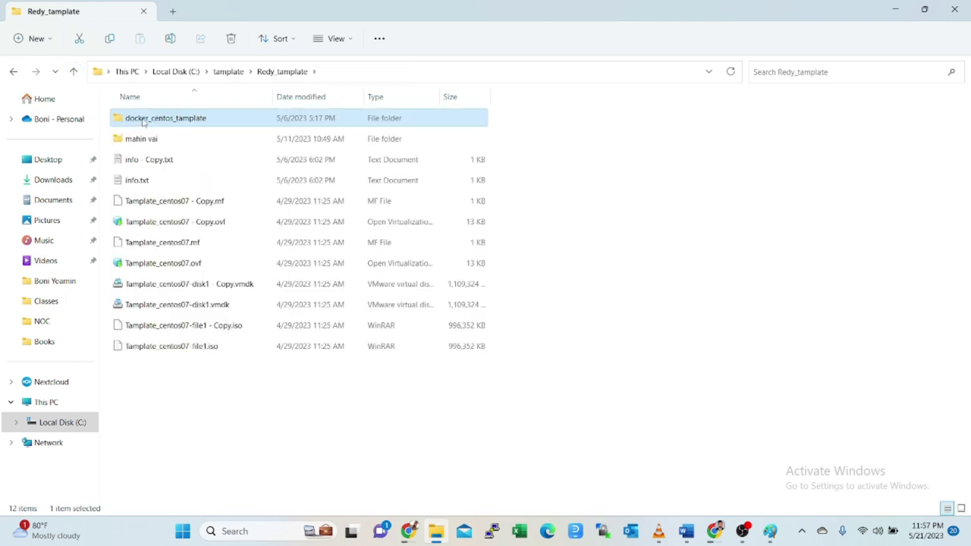
{"action": "right_click", "coordinate": [144, 121]}
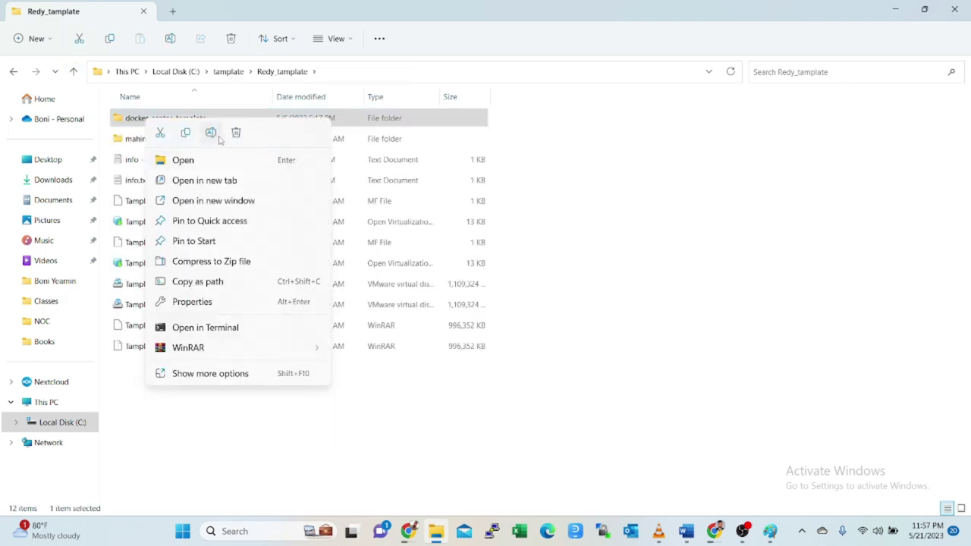
{"action": "left_click", "coordinate": [185, 133]}
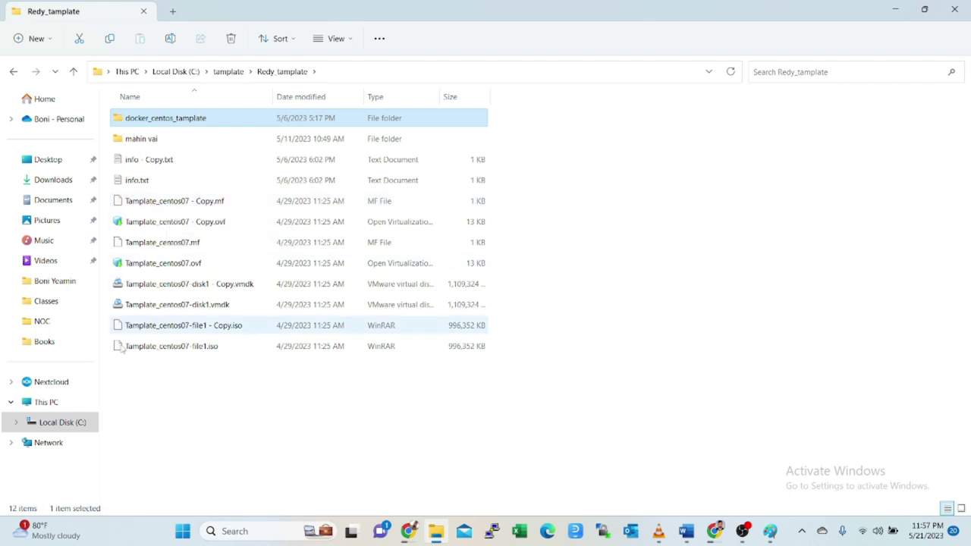
{"action": "left_click", "coordinate": [43, 404]}
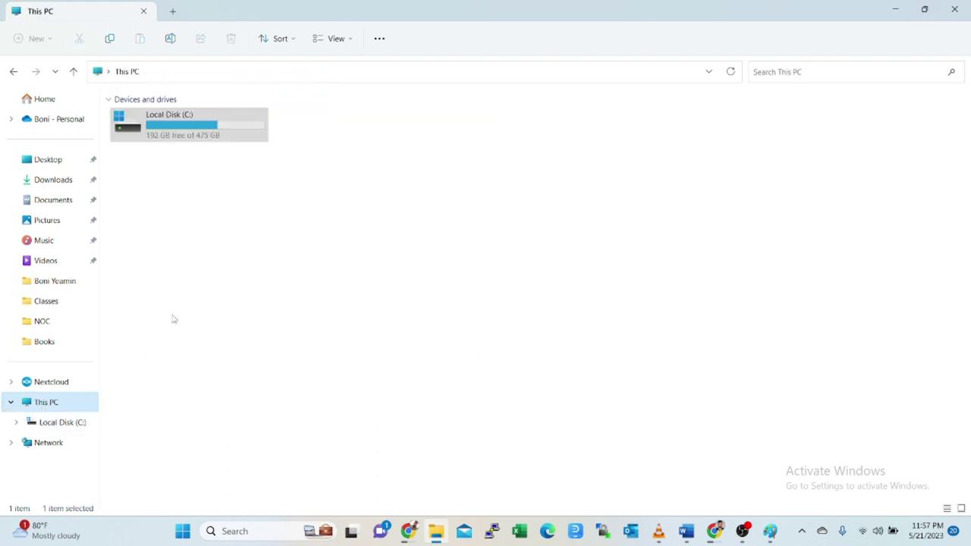
- Create a new folder named 'cyber security tes' inside C:\projects
{"action": "double_click", "coordinate": [211, 135]}
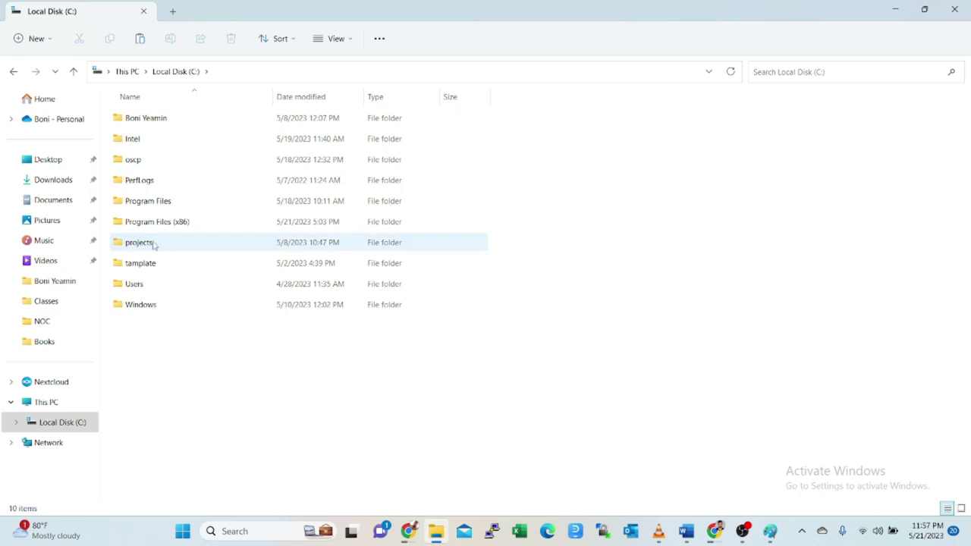
{"action": "double_click", "coordinate": [152, 243]}
{"action": "right_click", "coordinate": [162, 328]}
{"action": "mouse_move", "coordinate": [212, 245]}
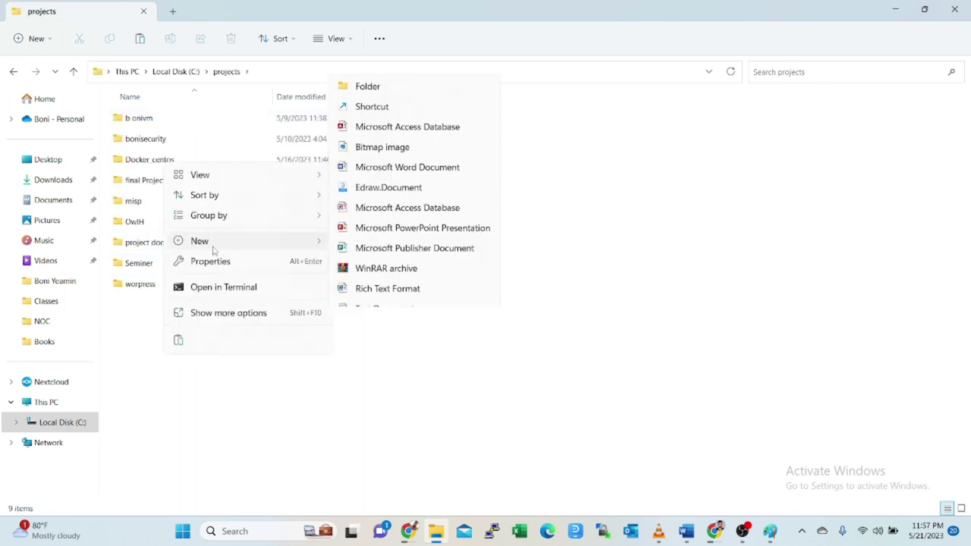
{"action": "left_click", "coordinate": [368, 32]}
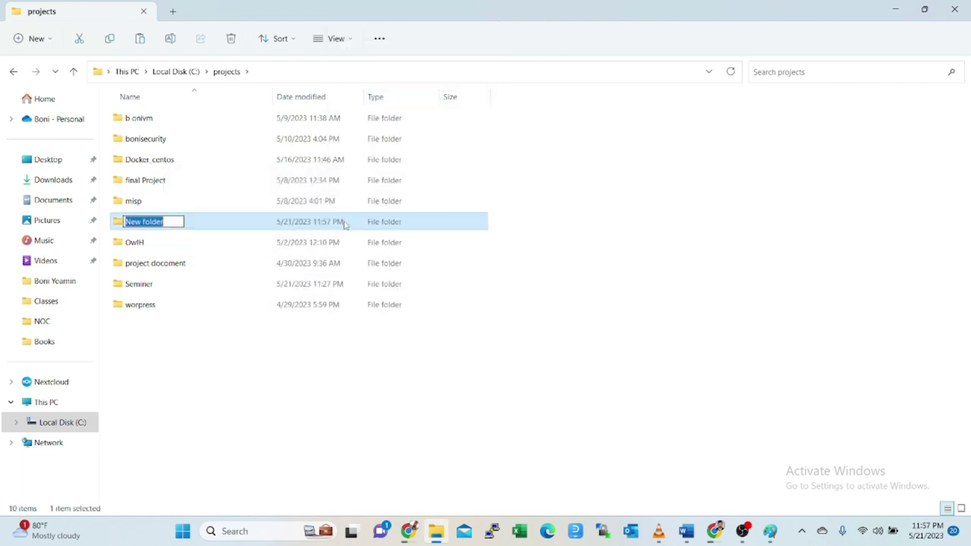
{"action": "type", "text": "cybe"}
{"action": "type", "text": "r se"}
{"action": "type", "text": "c"}
{"action": "type", "text": "u"}
{"action": "type", "text": "rity"}
{"action": "type", "text": " test"}
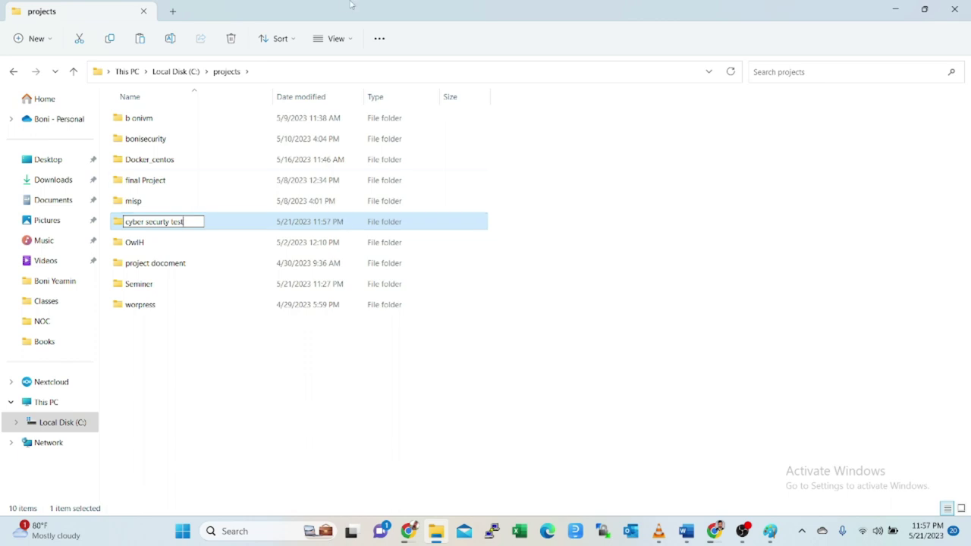
{"action": "left_click", "coordinate": [156, 321]}
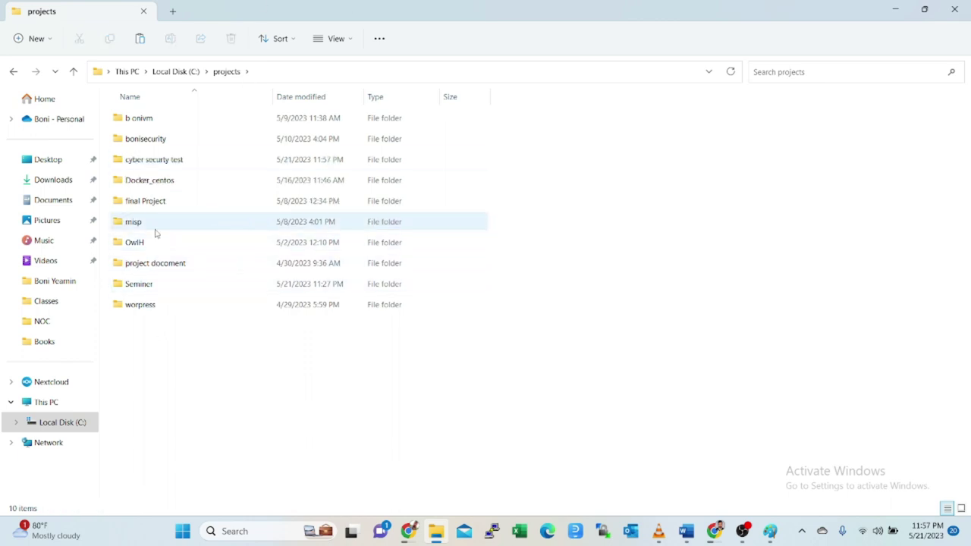
- Paste the copied template folder into the new cyber securty test folder
{"action": "double_click", "coordinate": [172, 164]}
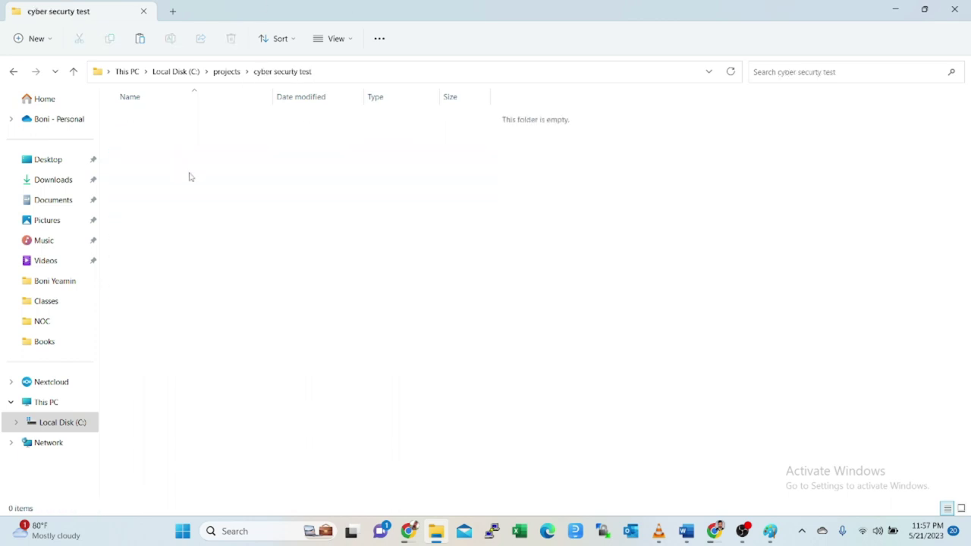
{"action": "right_click", "coordinate": [184, 165]}
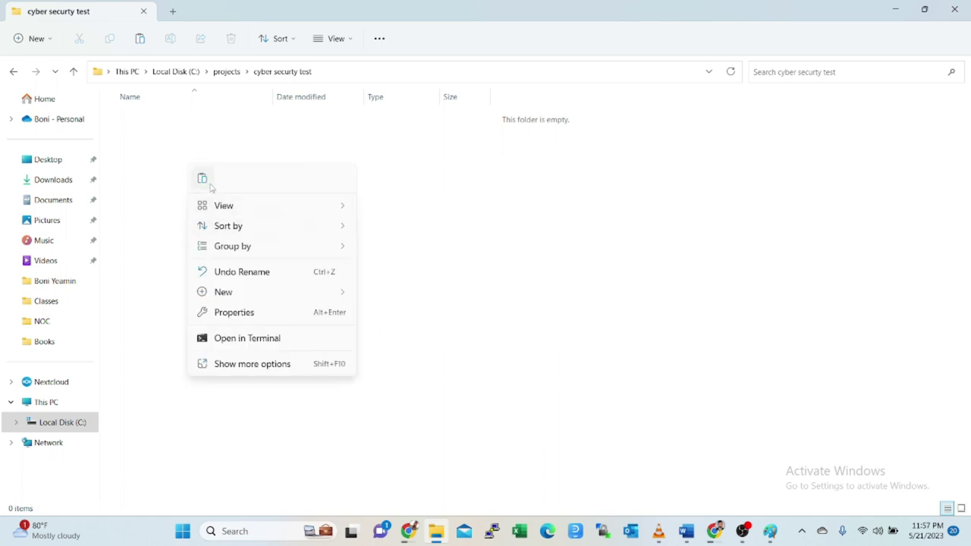
{"action": "key", "text": "Escape"}
{"action": "key", "text": "ctrl+v"}
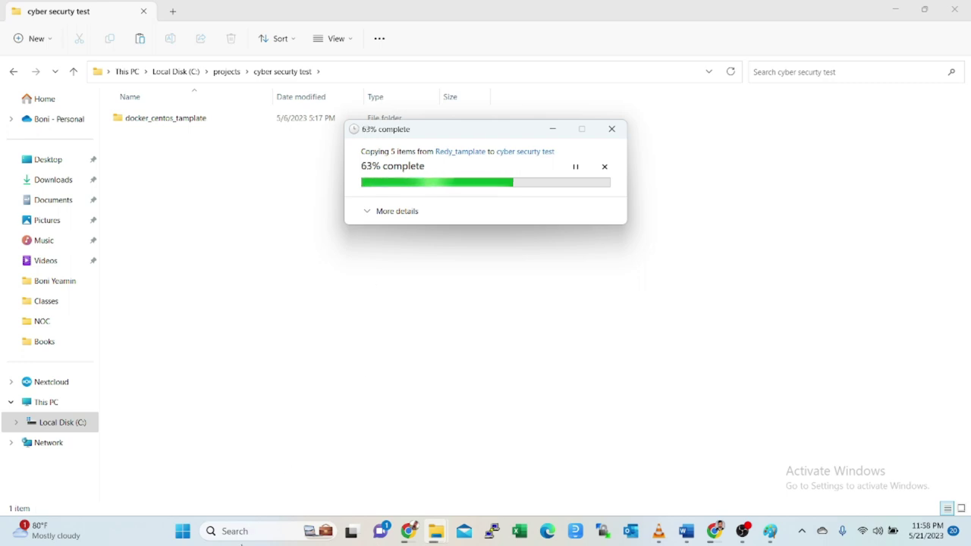
- Search Windows for 'vmware' and launch VMware Workstation Pro
{"action": "left_click", "coordinate": [249, 533]}
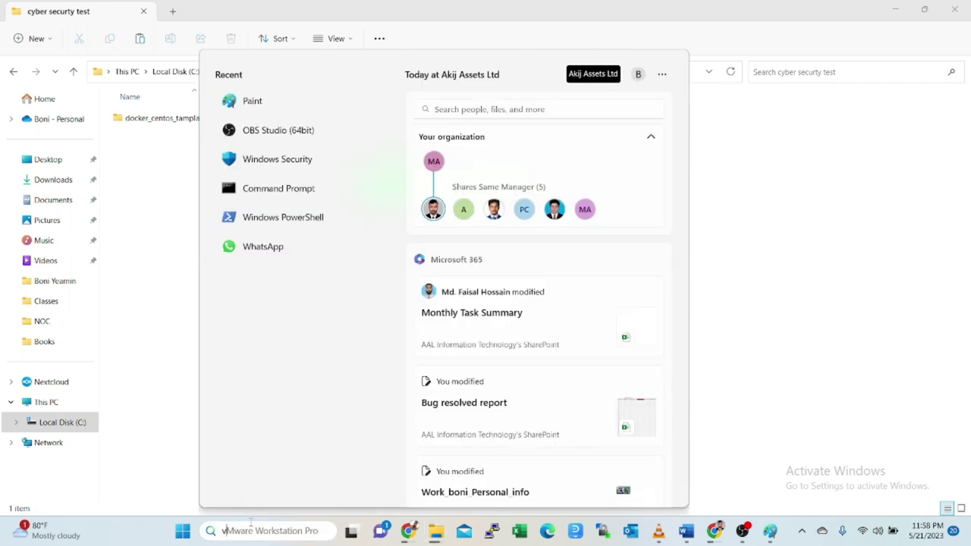
{"action": "type", "text": "vmware"}
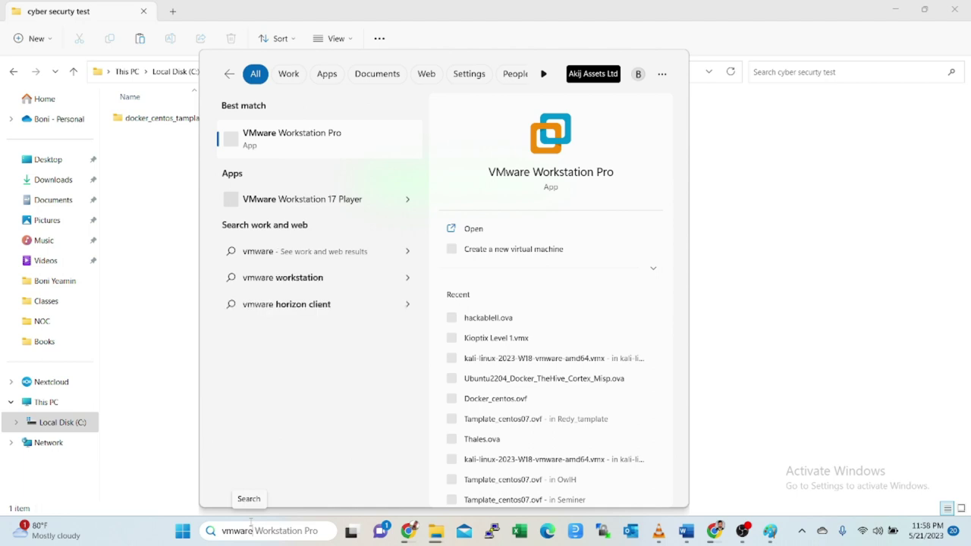
{"action": "left_click", "coordinate": [478, 231]}
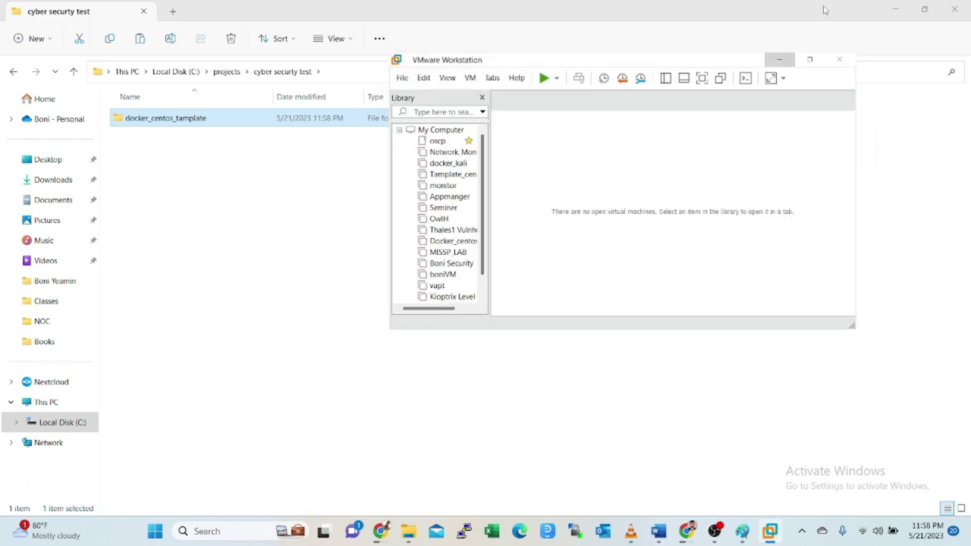
- Maximize VMware Workstation and dismiss the vapt machine's power options
{"action": "left_click", "coordinate": [810, 59]}
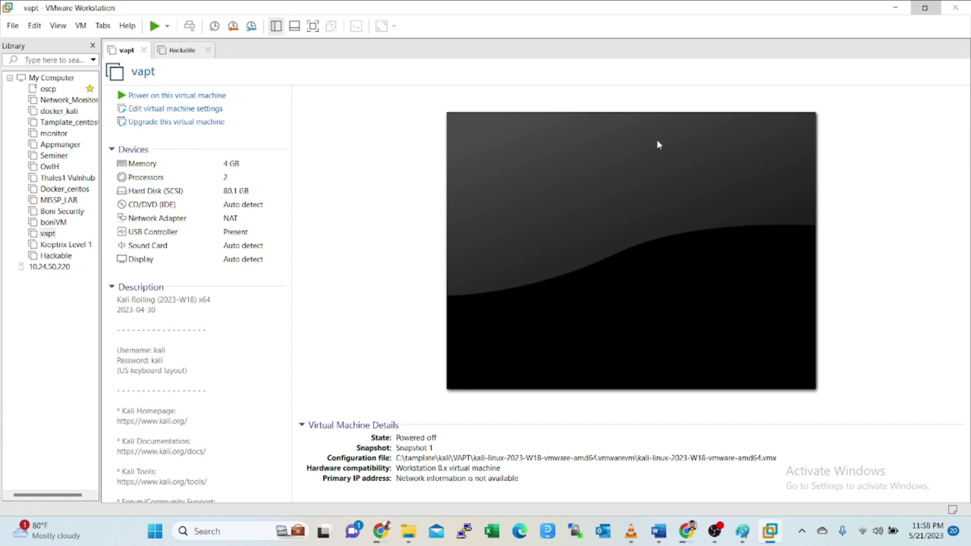
{"action": "left_click", "coordinate": [167, 26]}
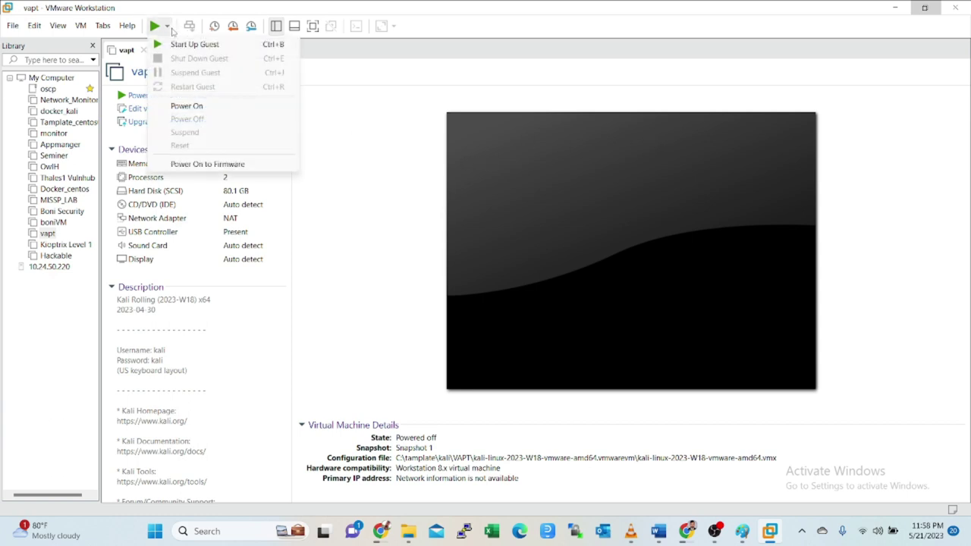
{"action": "left_click", "coordinate": [394, 127]}
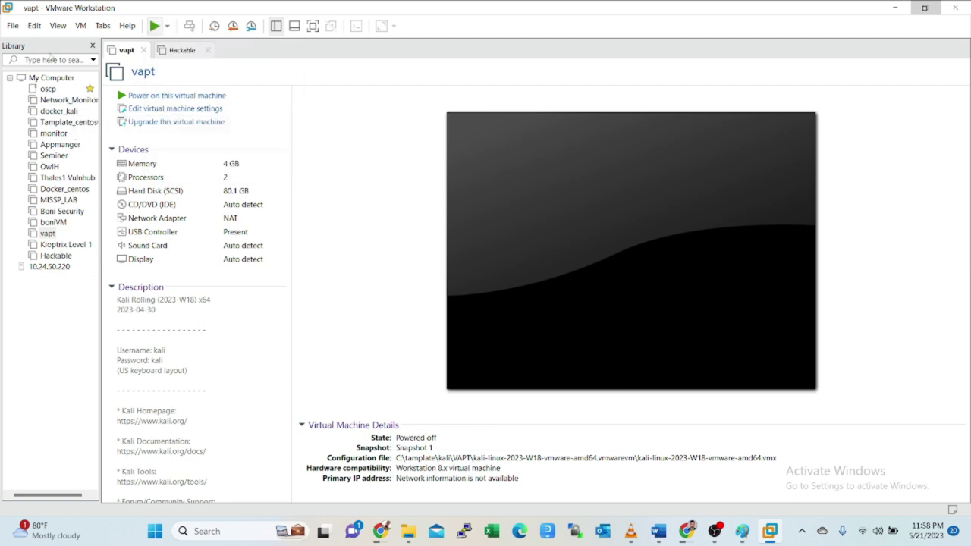
- Open and close the New Virtual Machine Wizard, then open a fresh window via File > New Window
{"action": "left_click", "coordinate": [13, 25]}
{"action": "left_click", "coordinate": [45, 43]}
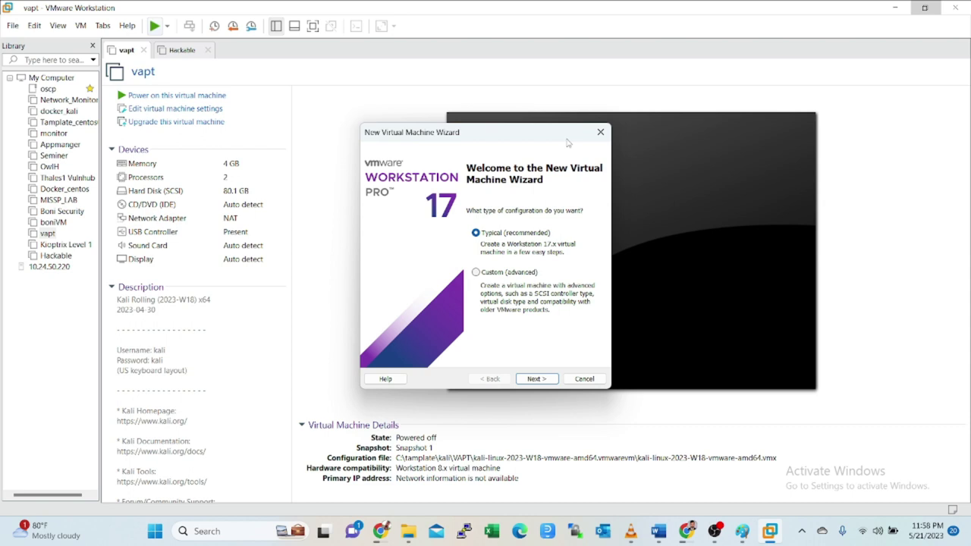
{"action": "left_click", "coordinate": [600, 132]}
{"action": "left_click", "coordinate": [13, 25]}
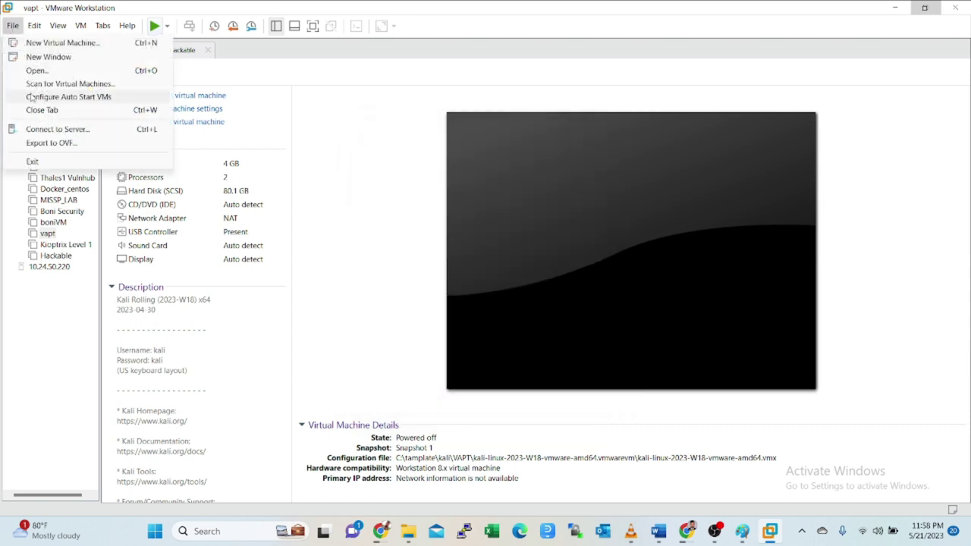
{"action": "left_click", "coordinate": [40, 57]}
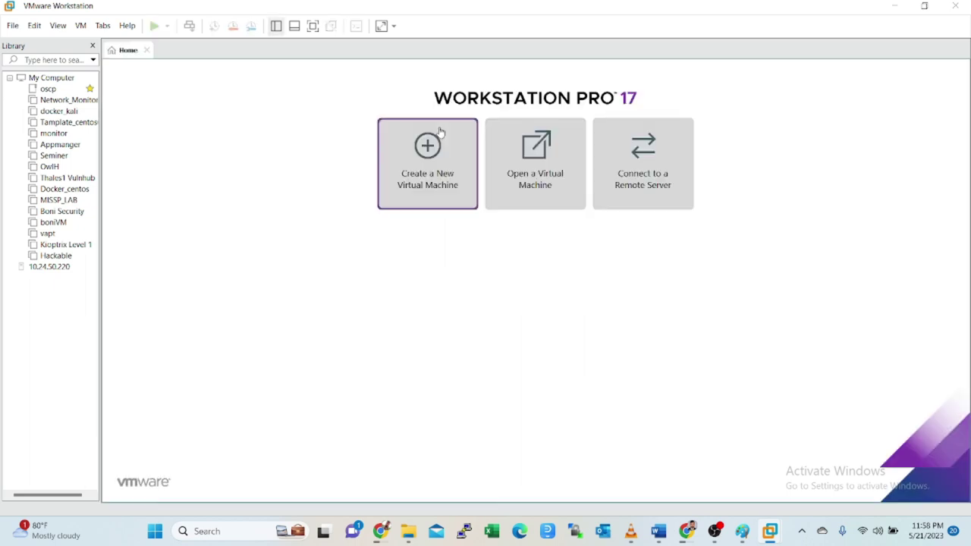
- Open Docker_centos.ovf from C:\projects\cyber security test\docker_centos_tamplate for import, then switch to Word
{"action": "left_click", "coordinate": [526, 169]}
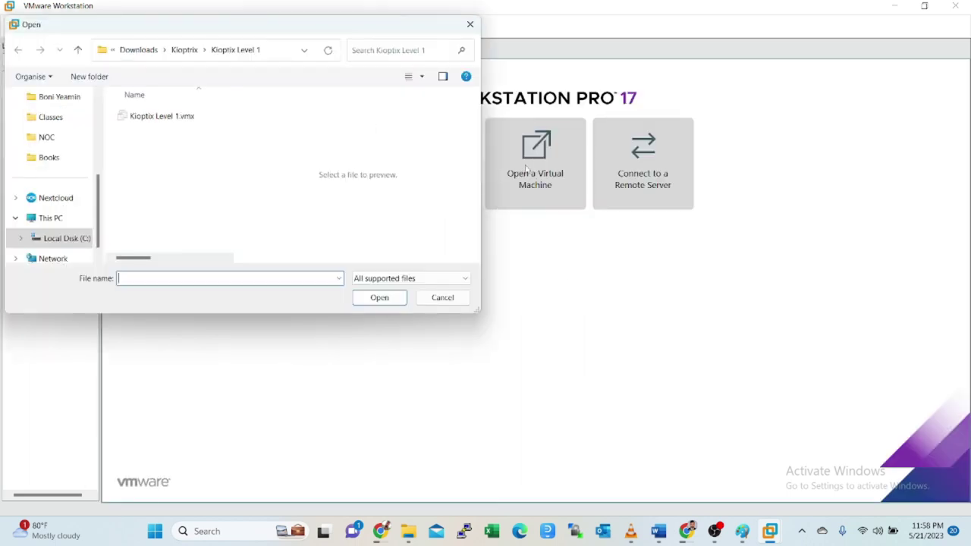
{"action": "left_click", "coordinate": [58, 240]}
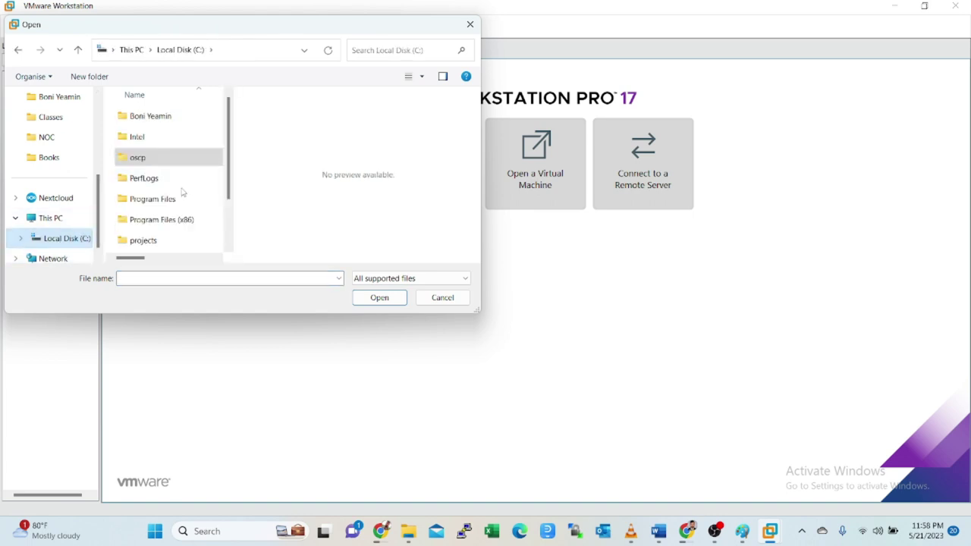
{"action": "double_click", "coordinate": [152, 239]}
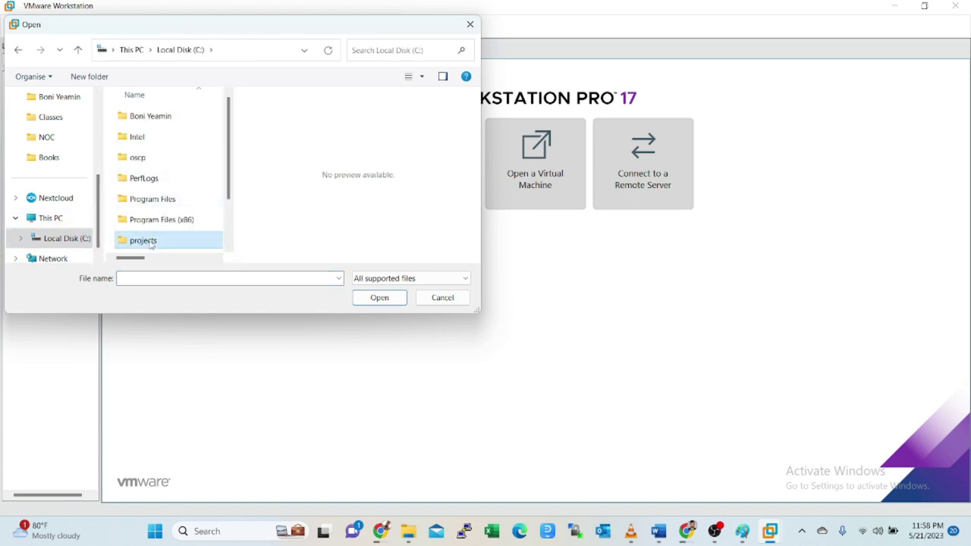
{"action": "double_click", "coordinate": [166, 161]}
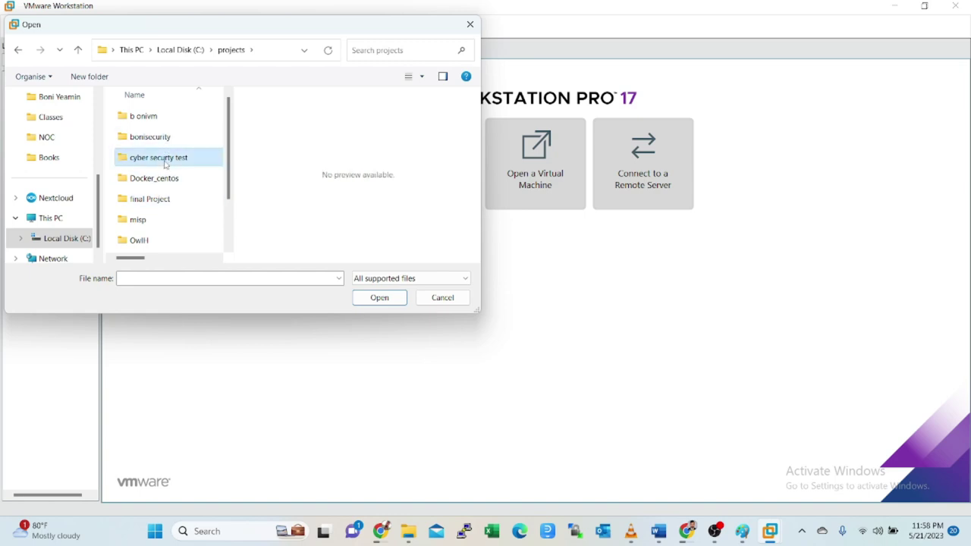
{"action": "left_click", "coordinate": [165, 120]}
{"action": "double_click", "coordinate": [164, 121]}
{"action": "left_click", "coordinate": [175, 117]}
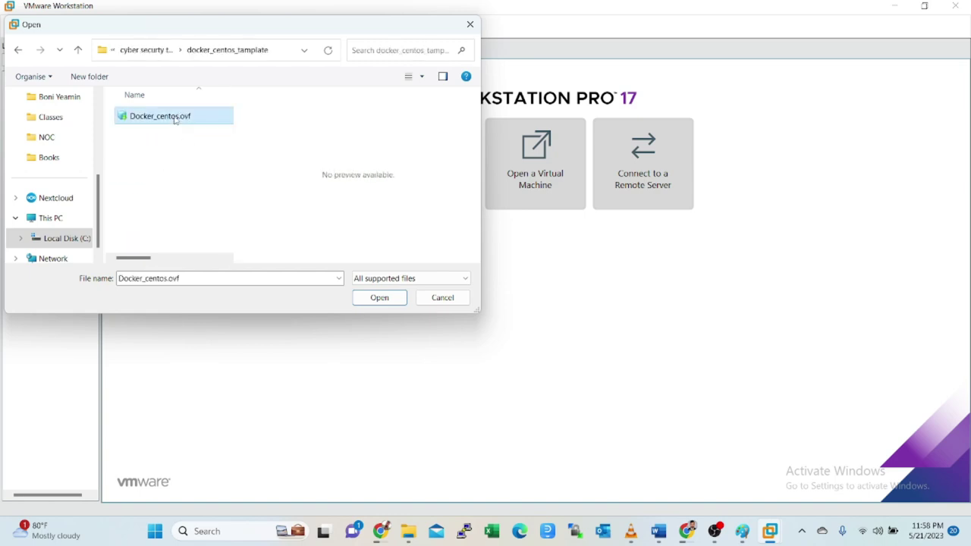
{"action": "left_click", "coordinate": [384, 295]}
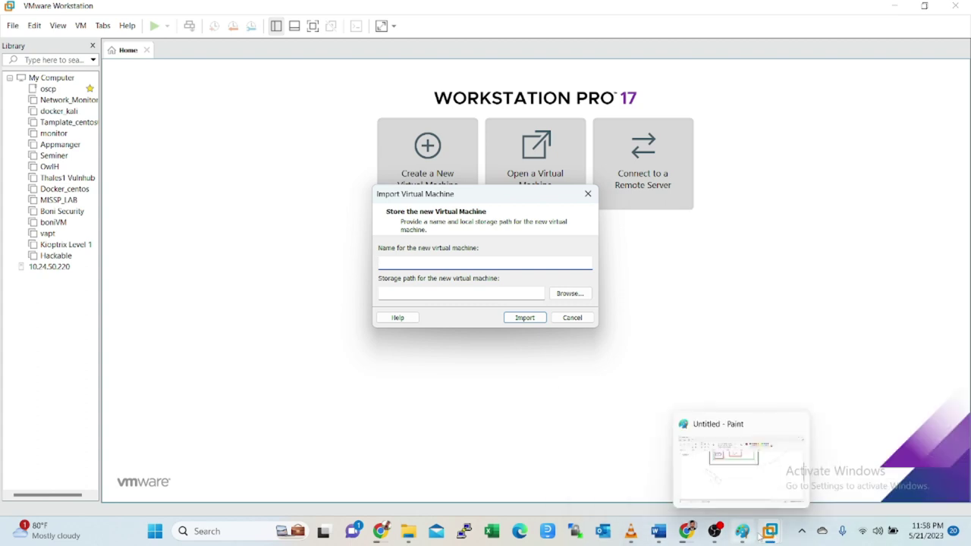
{"action": "left_click", "coordinate": [654, 531]}
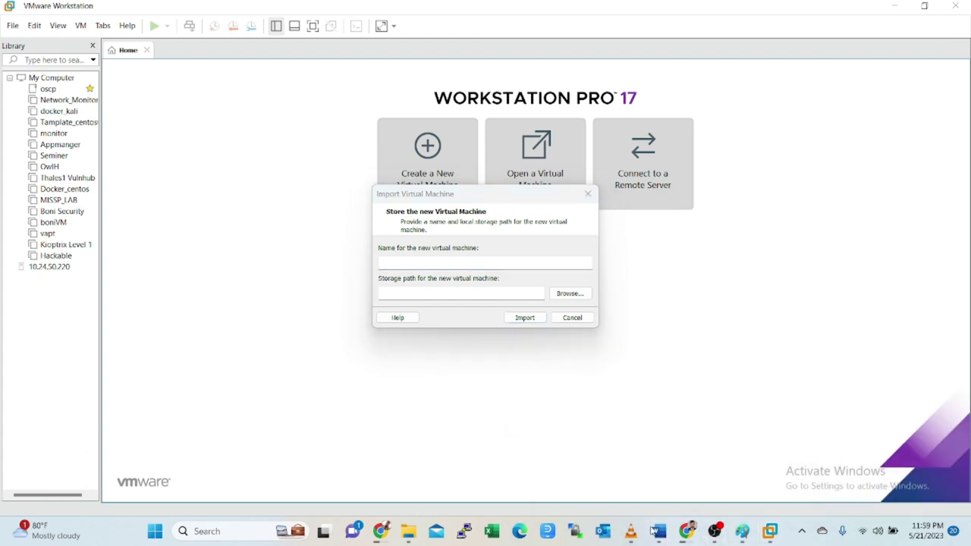
- Select 'Damn' in the Word notes heading and minimize Word
{"action": "left_click", "coordinate": [574, 483]}
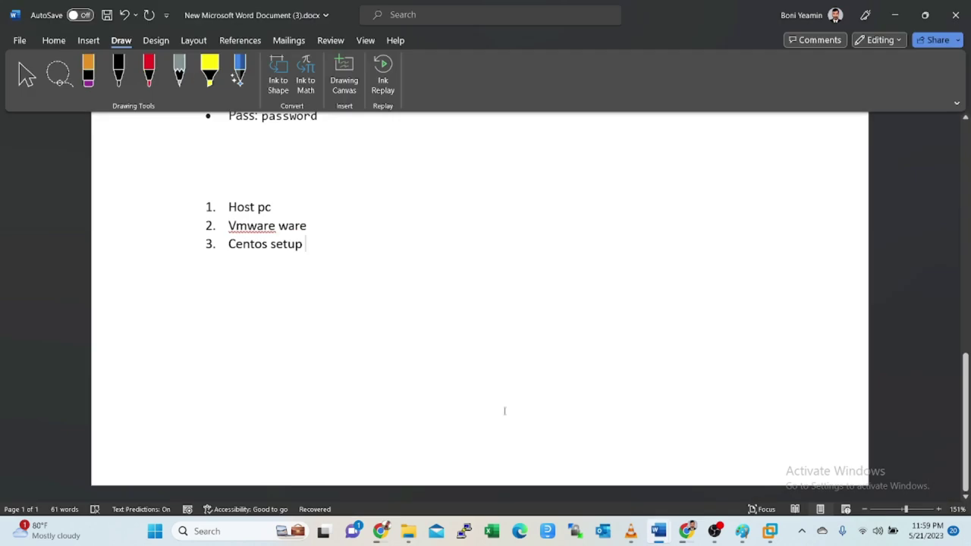
{"action": "scroll", "coordinate": [405, 385], "scroll_direction": "up", "scroll_amount": 10}
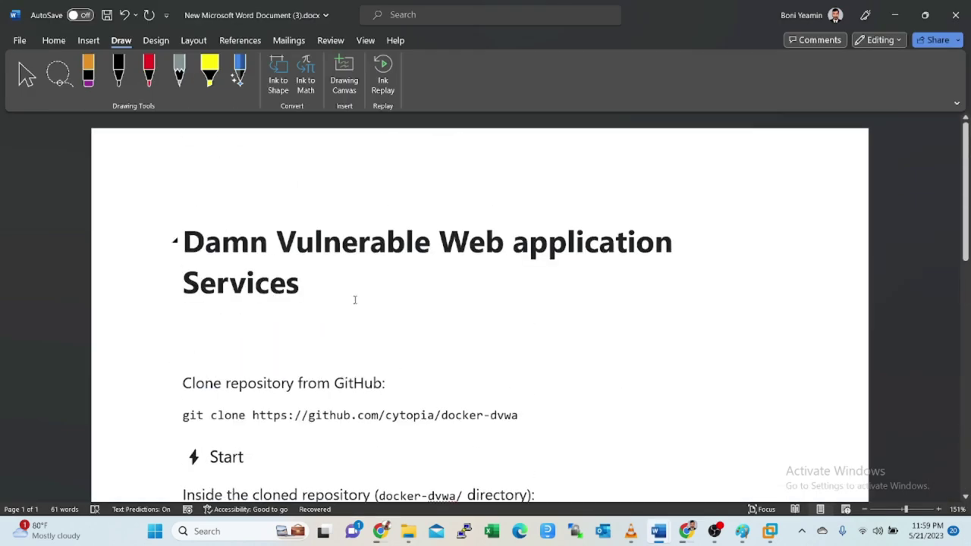
{"action": "left_click_drag", "start_coordinate": [267, 243], "coordinate": [191, 254]}
{"action": "key", "text": "ctrl+c"}
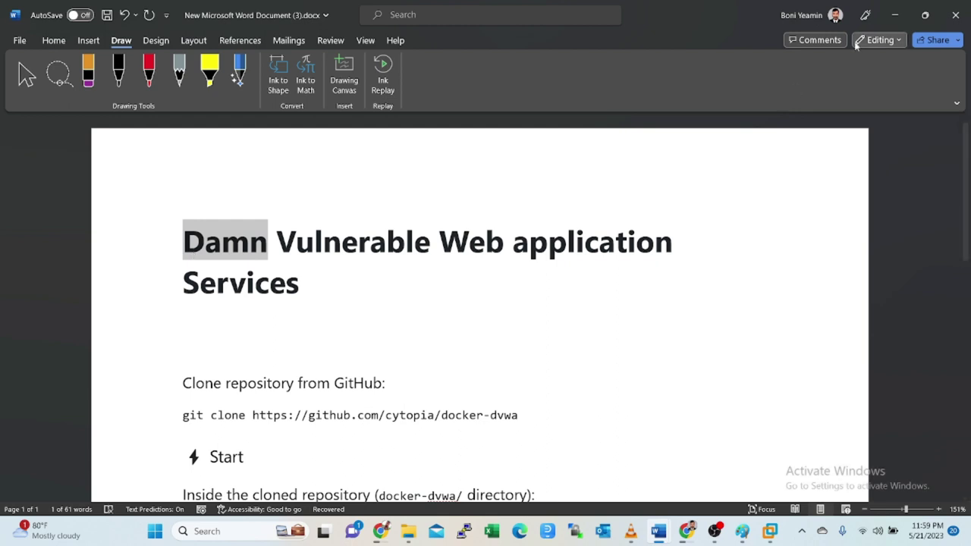
{"action": "left_click", "coordinate": [894, 14]}
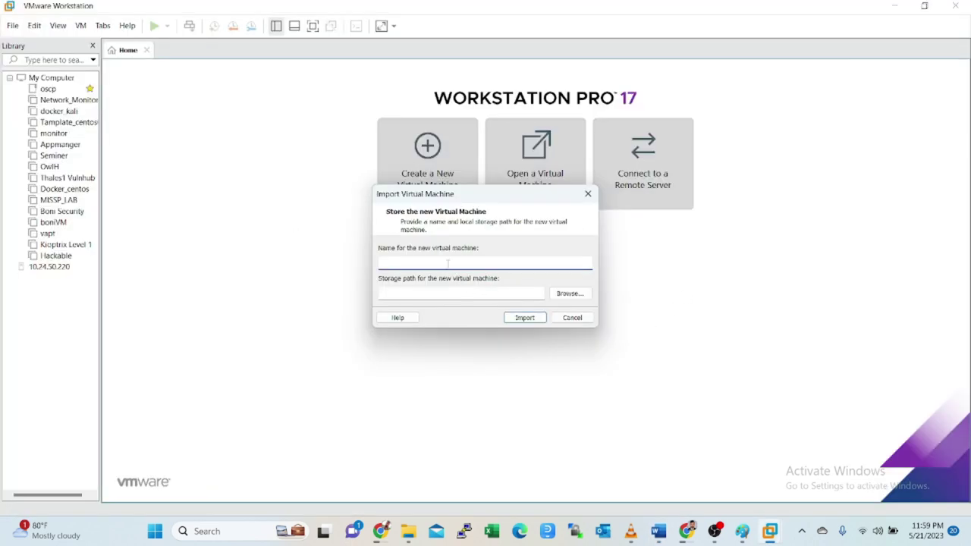
- Name the new VM 'Damn' and choose docker_centos_tamplate as its storage location
{"action": "key", "text": "ctrl+v"}
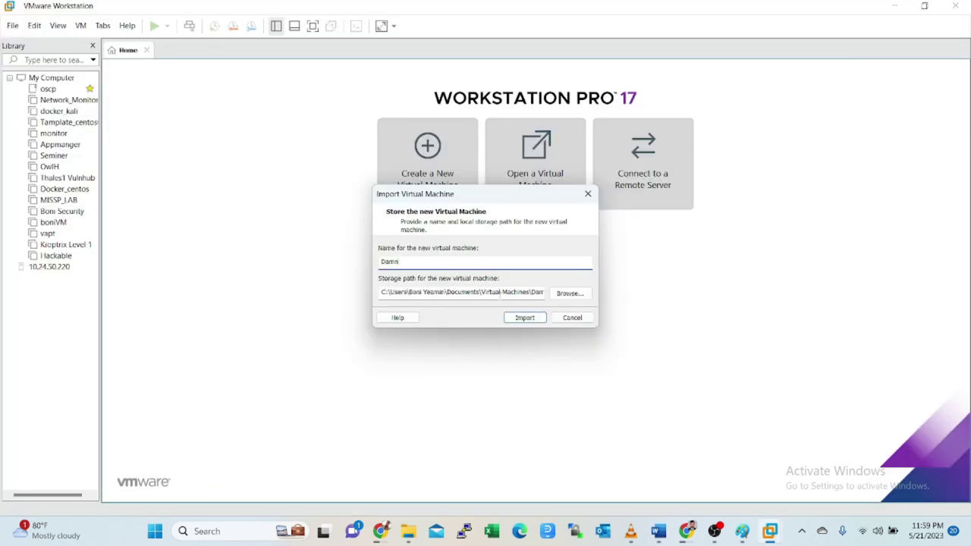
{"action": "left_click", "coordinate": [563, 293]}
{"action": "scroll", "coordinate": [459, 280], "scroll_direction": "down", "scroll_amount": 3}
{"action": "scroll", "coordinate": [459, 281], "scroll_direction": "down", "scroll_amount": 2}
{"action": "left_click", "coordinate": [437, 230]}
{"action": "scroll", "coordinate": [433, 234], "scroll_direction": "up", "scroll_amount": 2}
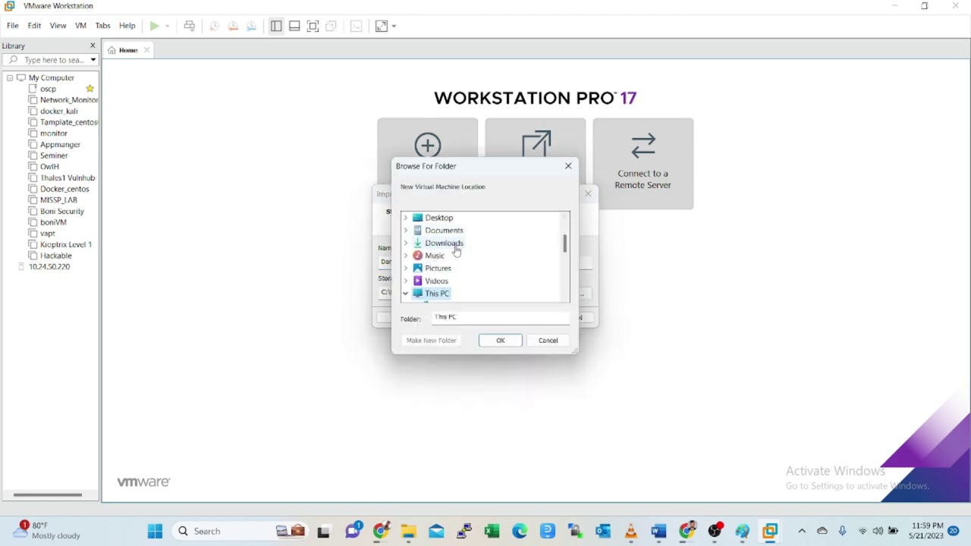
{"action": "scroll", "coordinate": [457, 250], "scroll_direction": "down", "scroll_amount": 3}
{"action": "scroll", "coordinate": [467, 262], "scroll_direction": "up", "scroll_amount": 1}
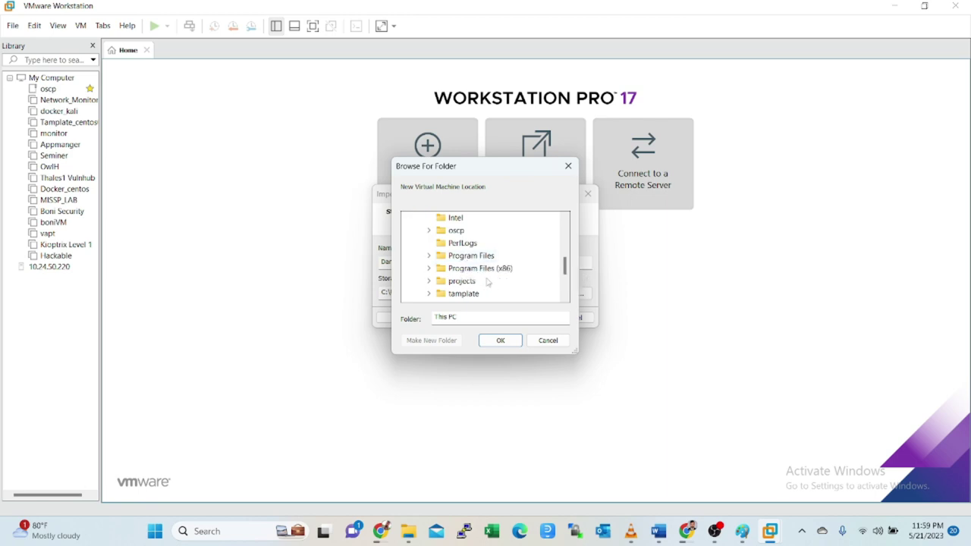
{"action": "double_click", "coordinate": [478, 281]}
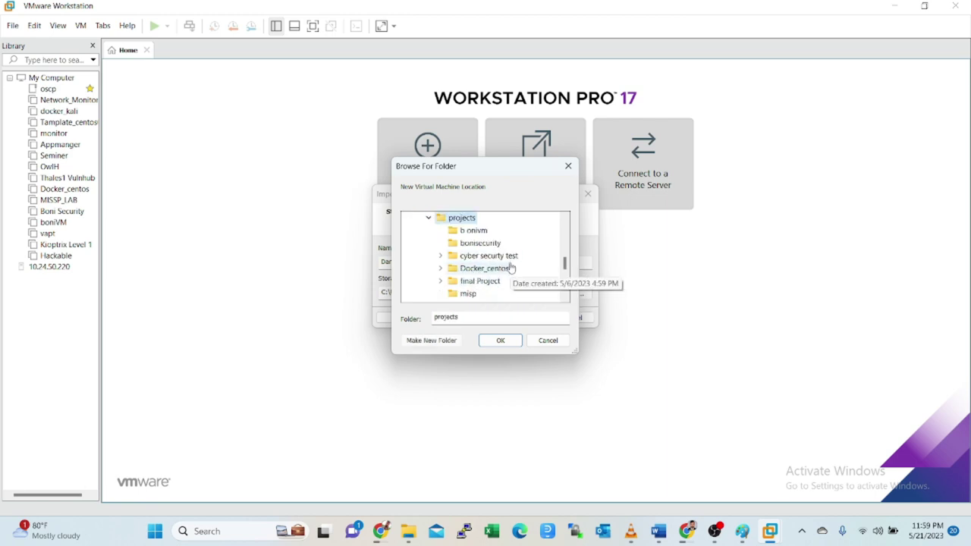
{"action": "double_click", "coordinate": [500, 257]}
{"action": "scroll", "coordinate": [511, 262], "scroll_direction": "up", "scroll_amount": 1}
{"action": "scroll", "coordinate": [511, 268], "scroll_direction": "down", "scroll_amount": 1}
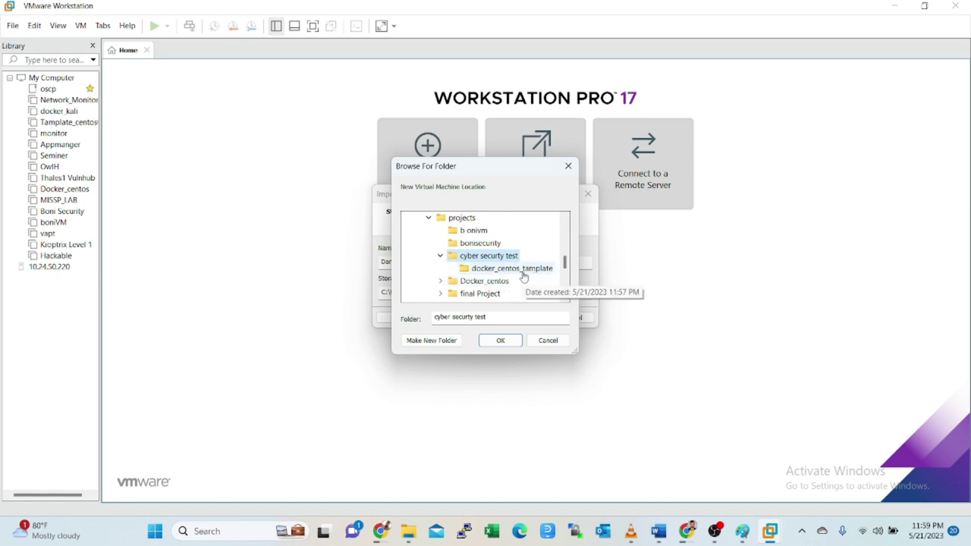
{"action": "left_click", "coordinate": [498, 274]}
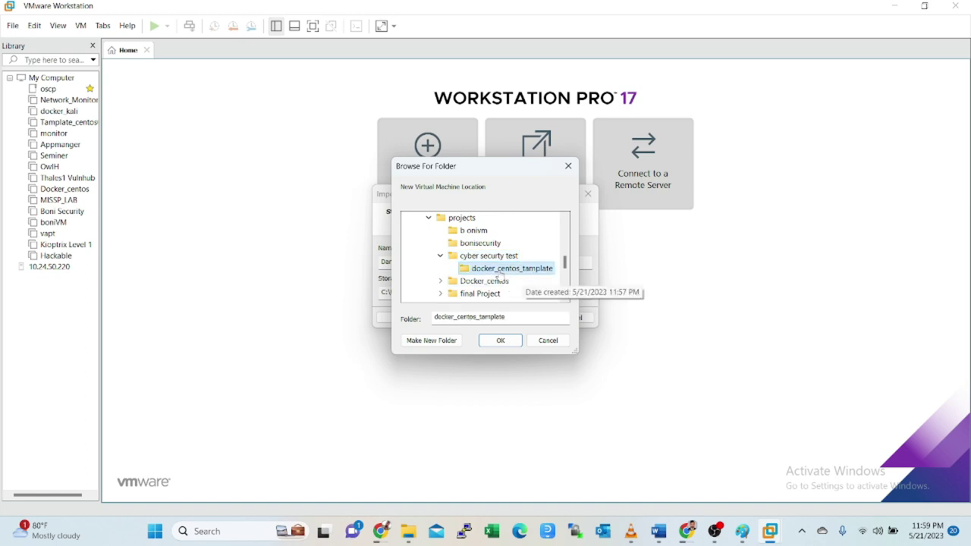
- Create a 'VMimage' folder inside docker_centos_tamplate and confirm it as the storage folder
{"action": "left_click", "coordinate": [431, 341]}
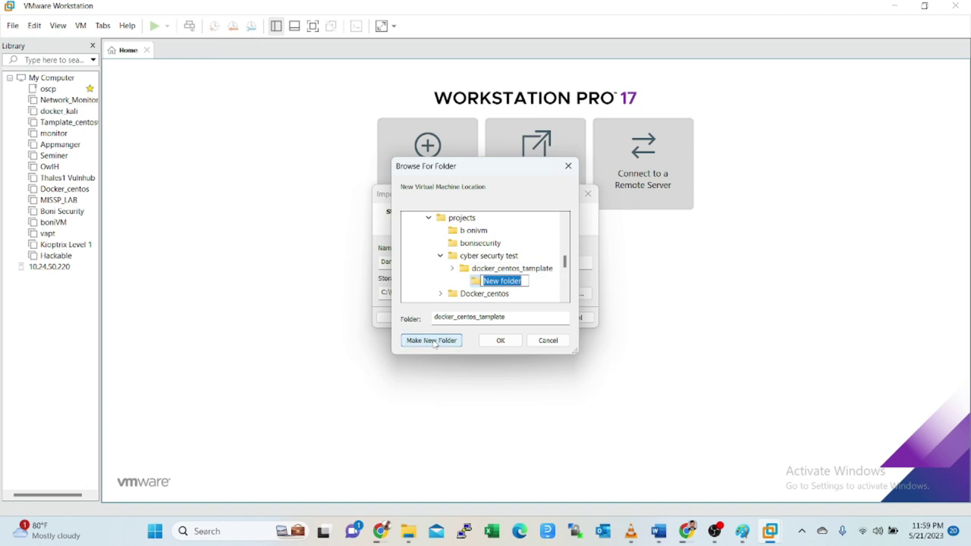
{"action": "key", "text": "BackSpace"}
{"action": "type", "text": "VMimage"}
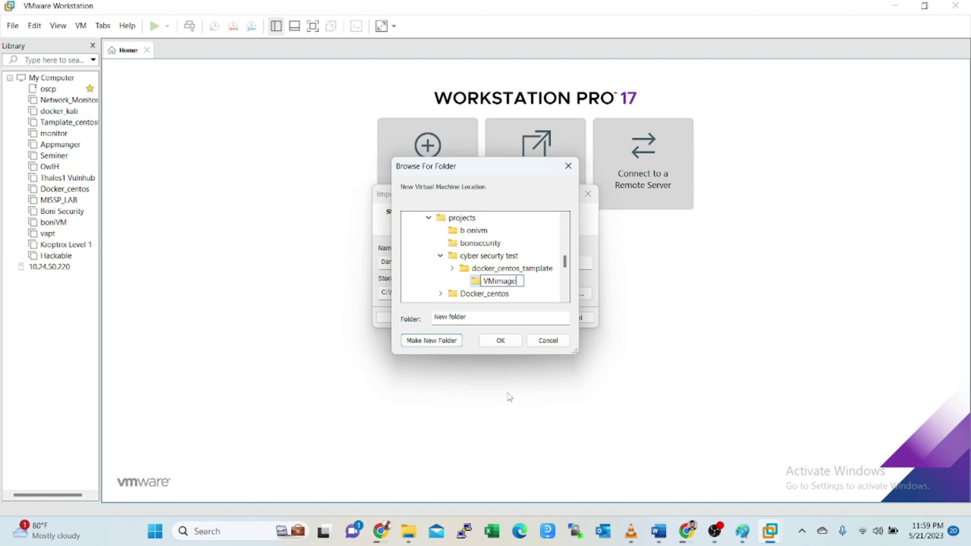
{"action": "key", "text": "Return"}
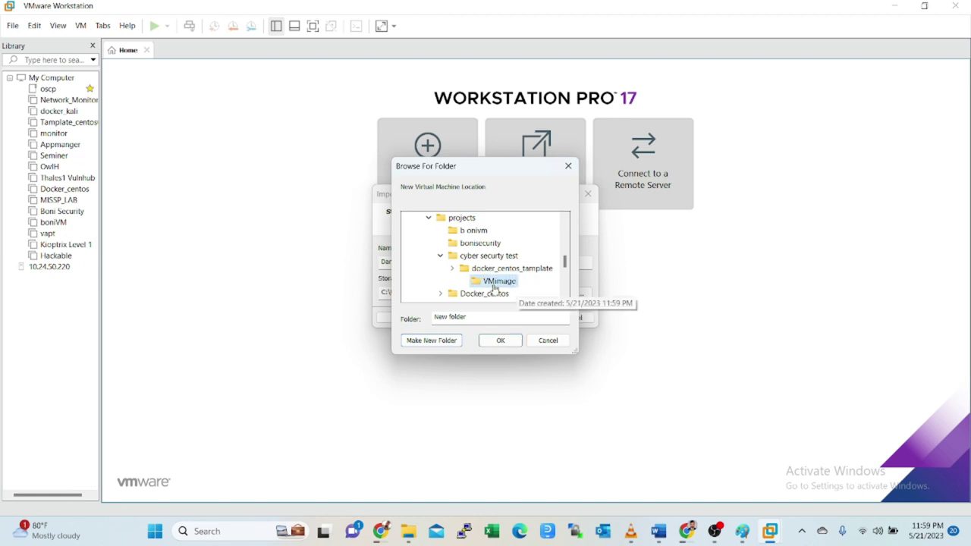
{"action": "left_click", "coordinate": [497, 341]}
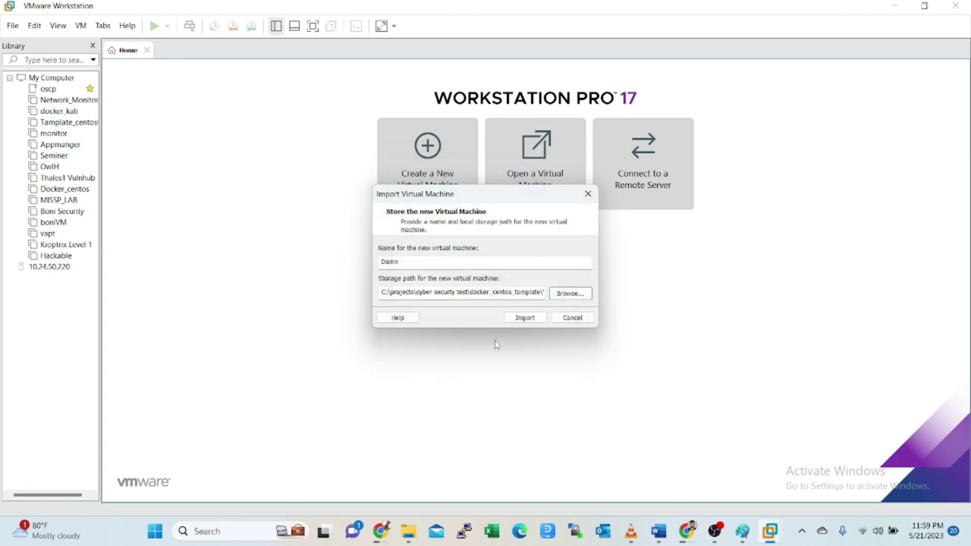
- Import the Damn virtual machine from Docker_centos.ovf
{"action": "left_click", "coordinate": [525, 318]}
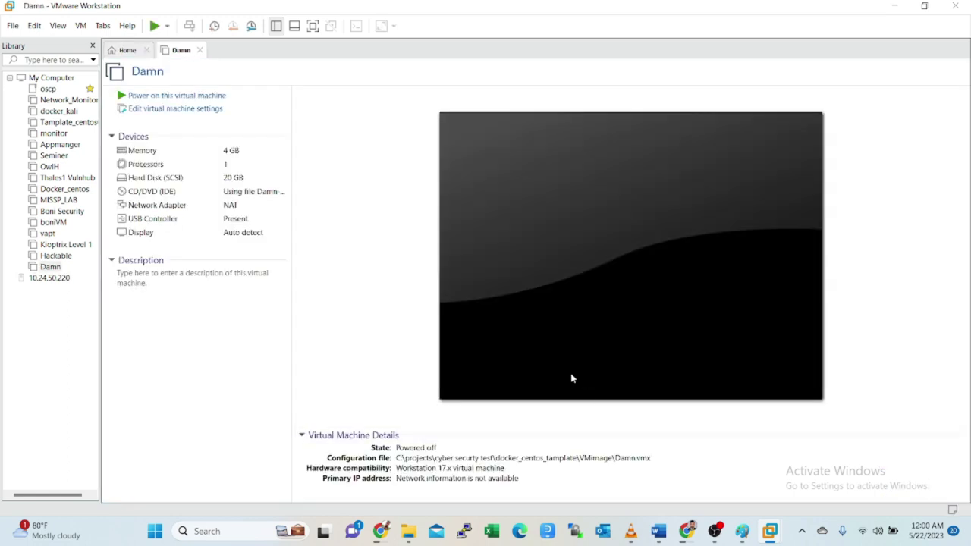
- Power on the Damn VM and enter root at the CentOS 7 login prompt, retrying after a failed attempt
{"action": "left_click", "coordinate": [151, 97]}
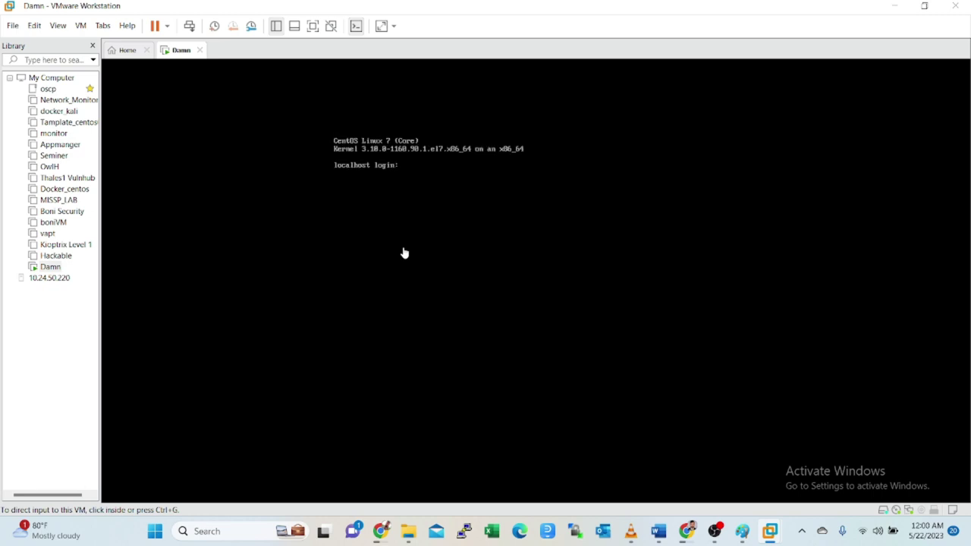
{"action": "left_click", "coordinate": [453, 182]}
{"action": "type", "text": "root"}
{"action": "key", "text": "Return"}
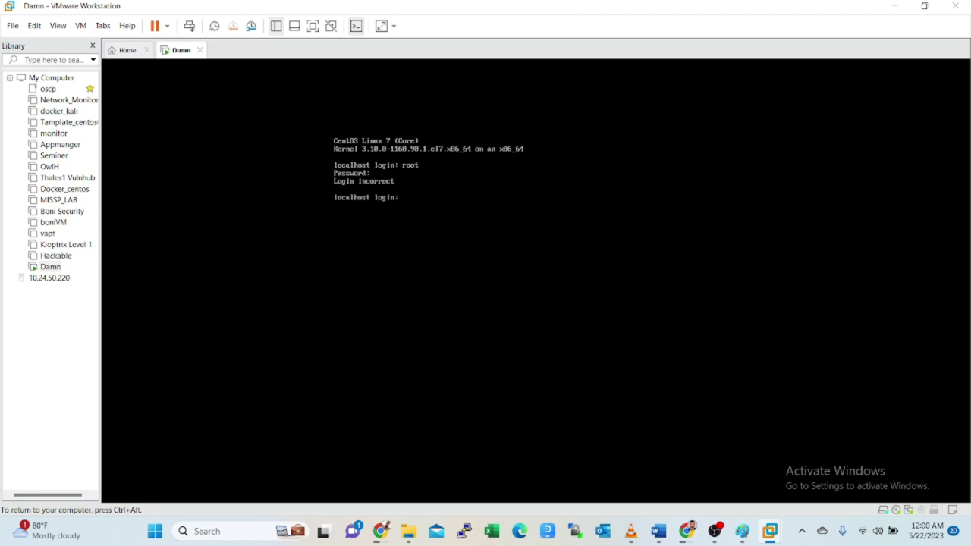
{"action": "type", "text": "root"}
{"action": "key", "text": "Return"}
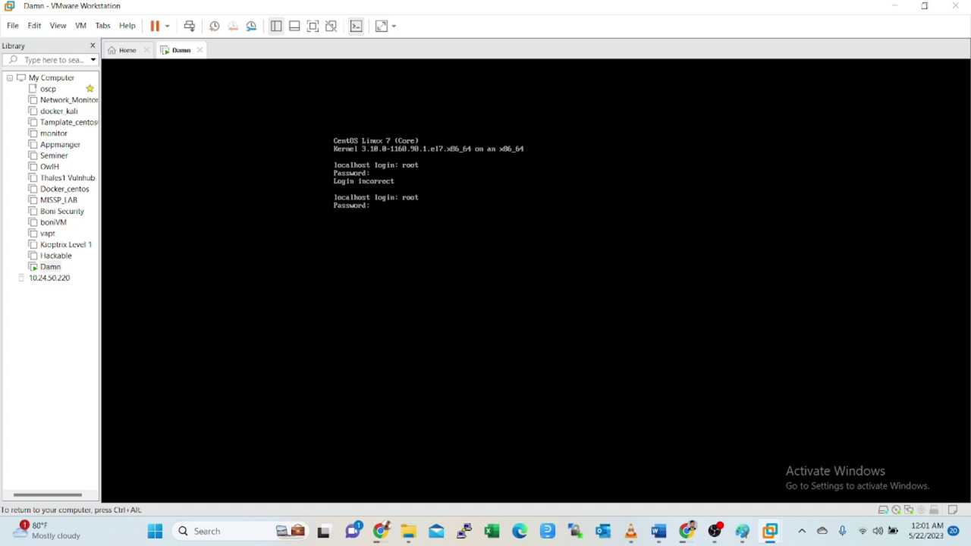
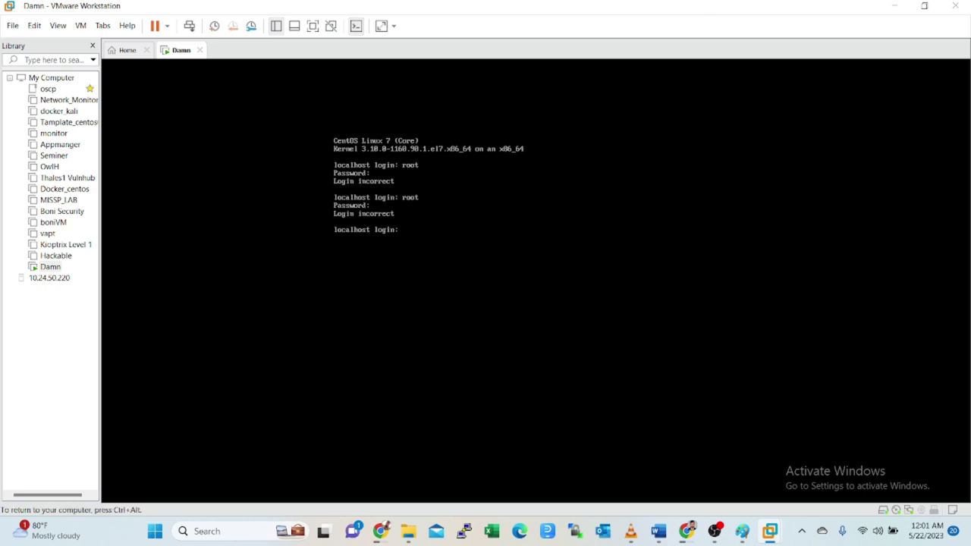
- Browse File Explorer to C:\tamplate\Redy_tamplate and open the info.txt notes file
{"action": "key", "text": "ctrl+alt"}
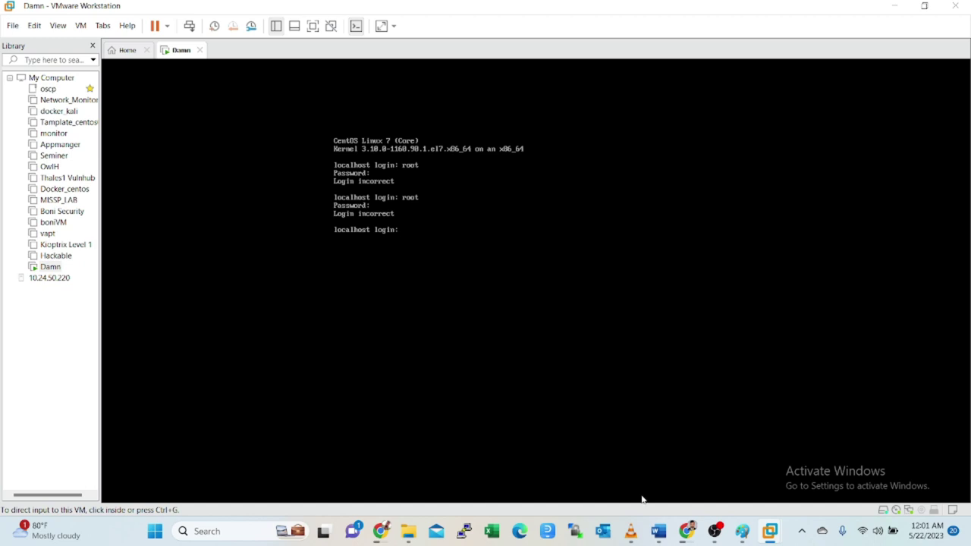
{"action": "left_click", "coordinate": [408, 531]}
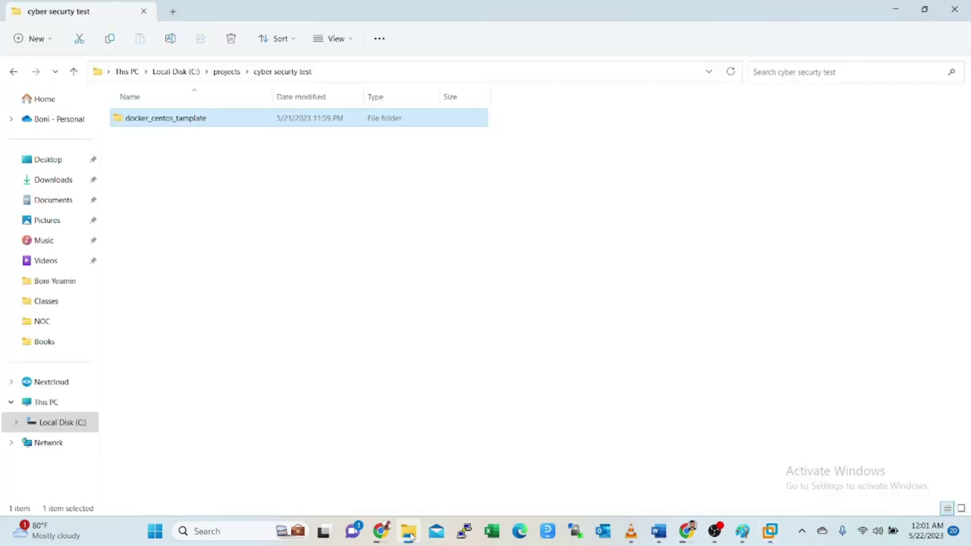
{"action": "double_click", "coordinate": [210, 121]}
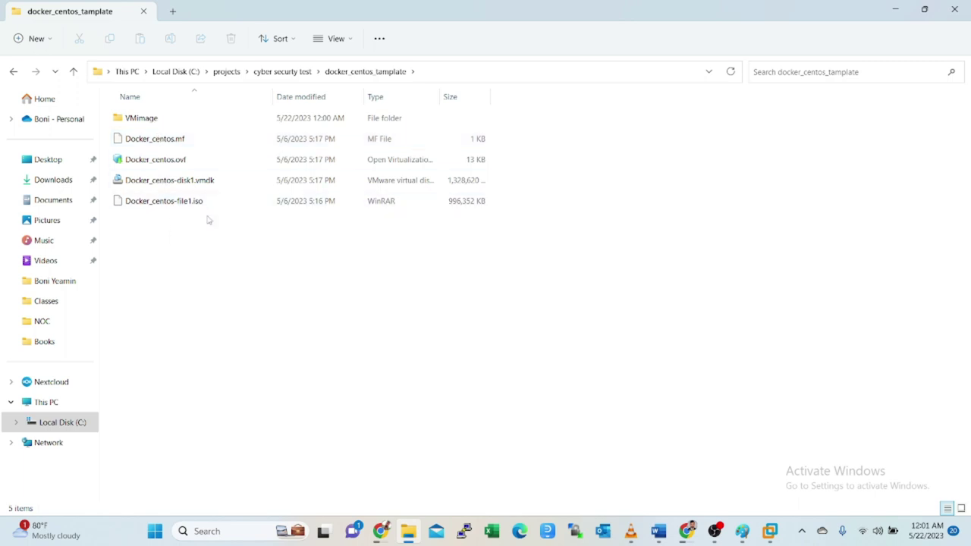
{"action": "left_click", "coordinate": [64, 422]}
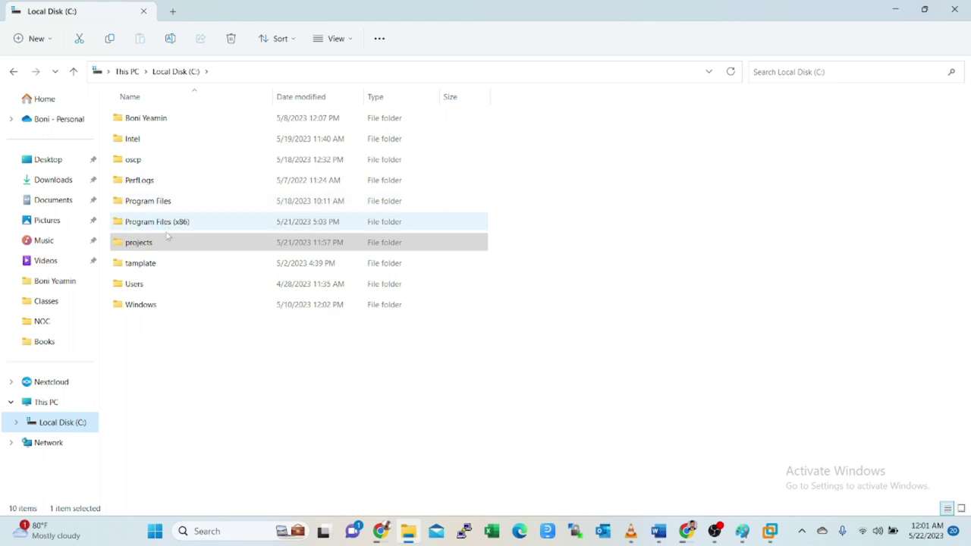
{"action": "left_click", "coordinate": [154, 265]}
{"action": "double_click", "coordinate": [154, 265]}
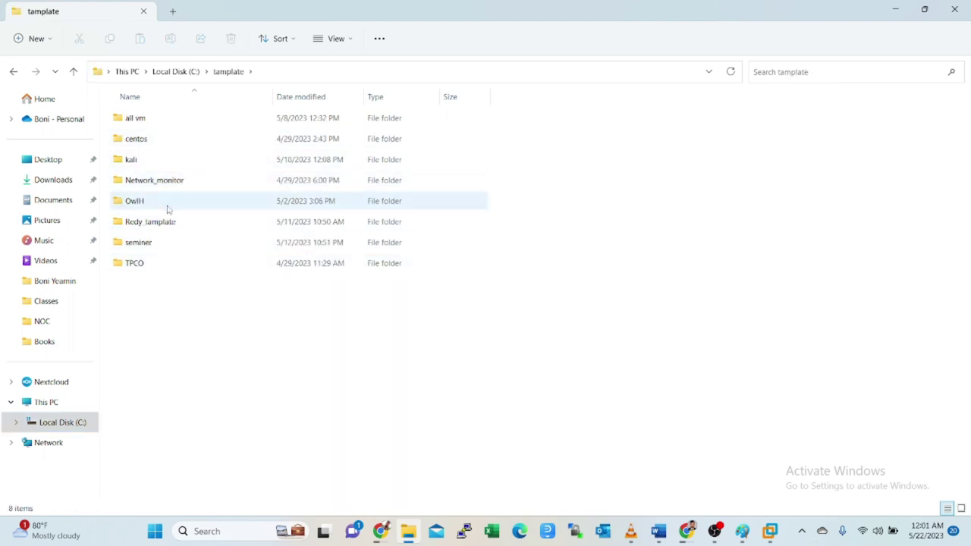
{"action": "left_click", "coordinate": [166, 224]}
{"action": "double_click", "coordinate": [166, 225]}
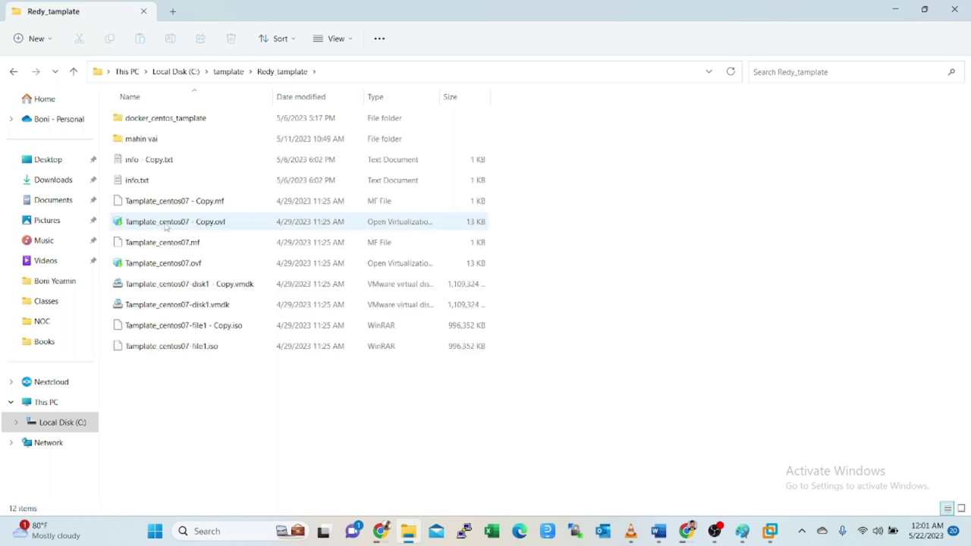
{"action": "left_click", "coordinate": [139, 182]}
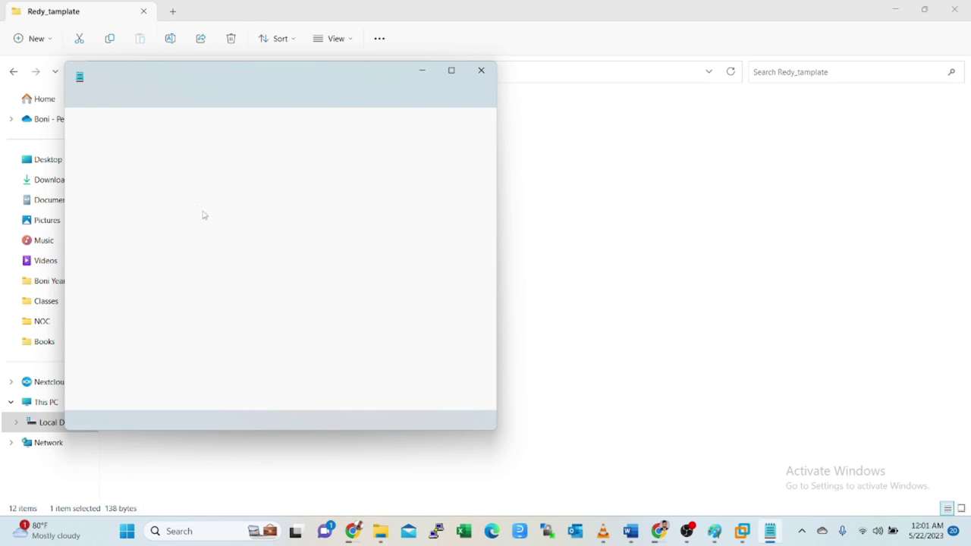
- Read the root login details in info.txt, then bring up the Damn VM's CentOS login console
{"action": "left_click_drag", "start_coordinate": [144, 171], "coordinate": [71, 120]}
{"action": "left_click", "coordinate": [141, 175]}
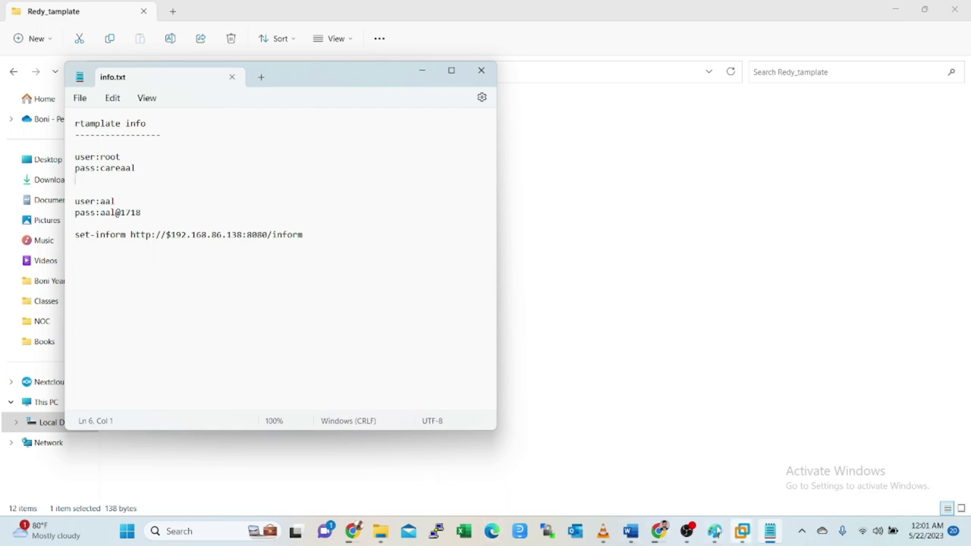
{"action": "left_click", "coordinate": [686, 531]}
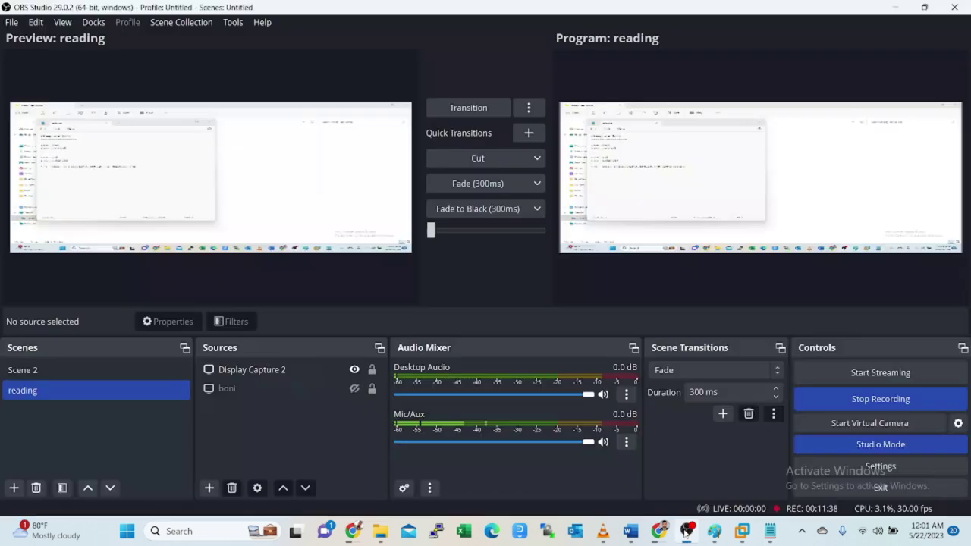
{"action": "left_click", "coordinate": [687, 531]}
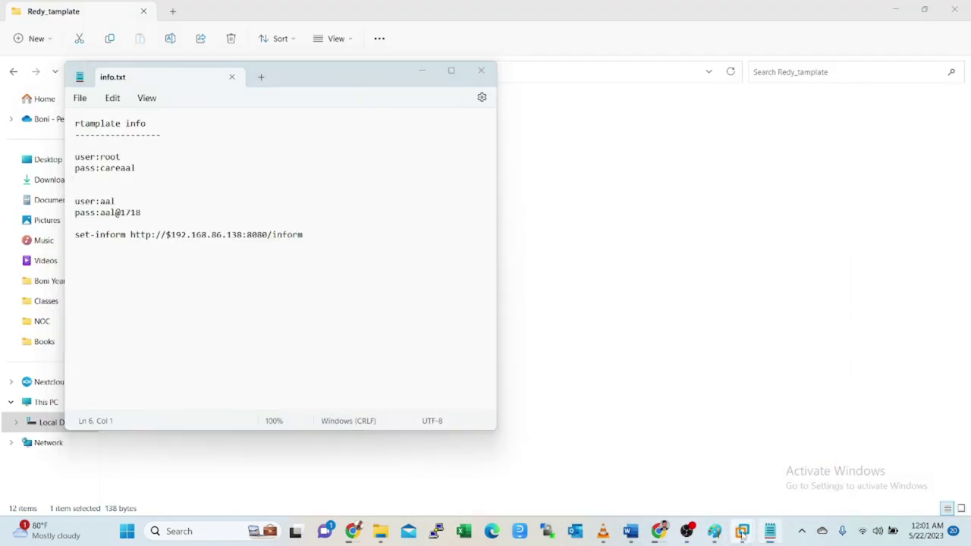
{"action": "mouse_move", "coordinate": [742, 531]}
{"action": "left_click", "coordinate": [881, 458]}
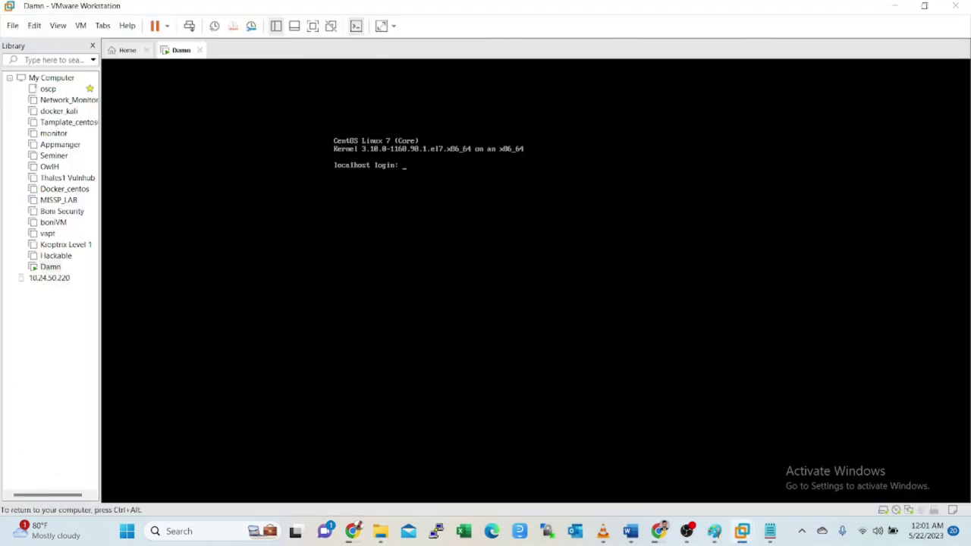
- Enter root at the Damn VM login prompt, checking the password in info.txt
{"action": "left_click", "coordinate": [534, 113]}
{"action": "type", "text": "root"}
{"action": "key", "text": "Return"}
{"action": "key", "text": "ctrl+alt"}
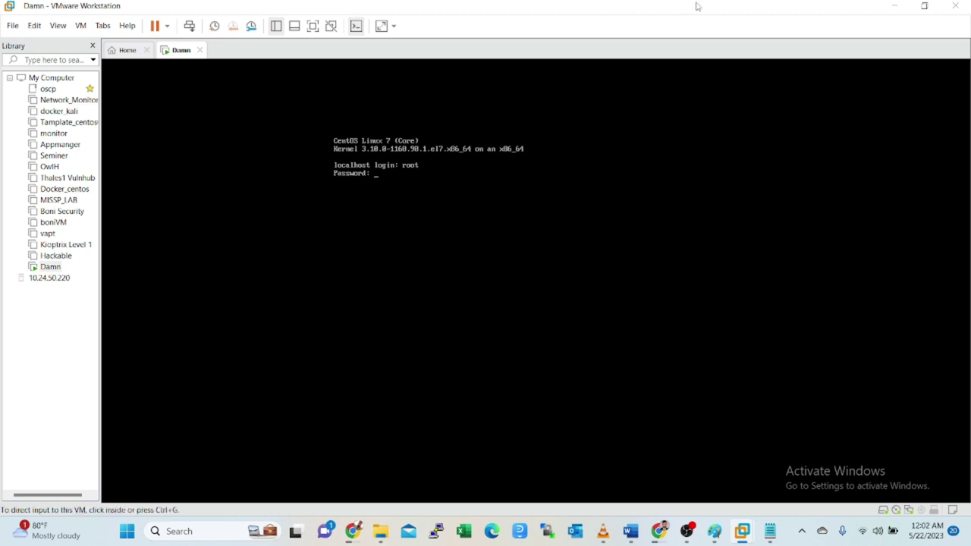
{"action": "left_click", "coordinate": [769, 533]}
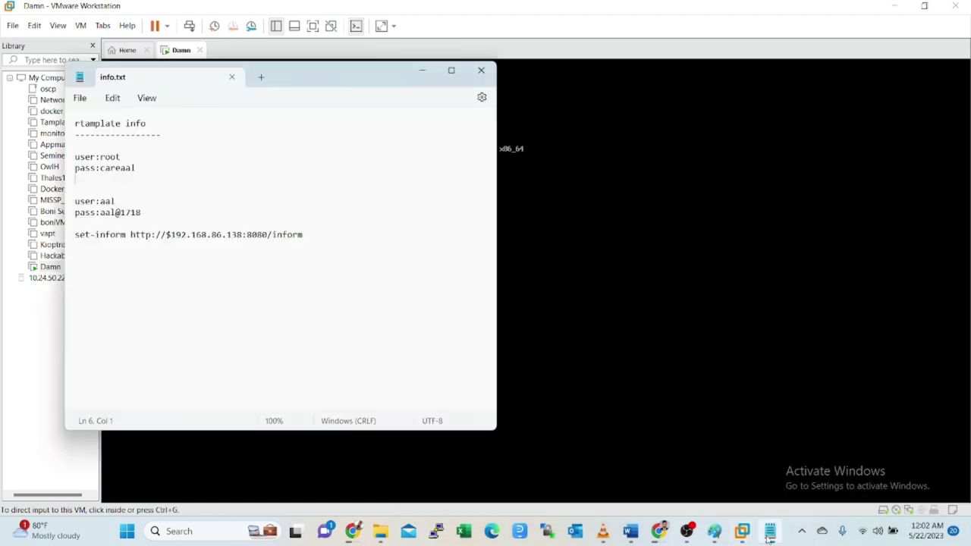
{"action": "left_click", "coordinate": [769, 533]}
{"action": "left_click", "coordinate": [769, 534]}
{"action": "left_click", "coordinate": [768, 535]}
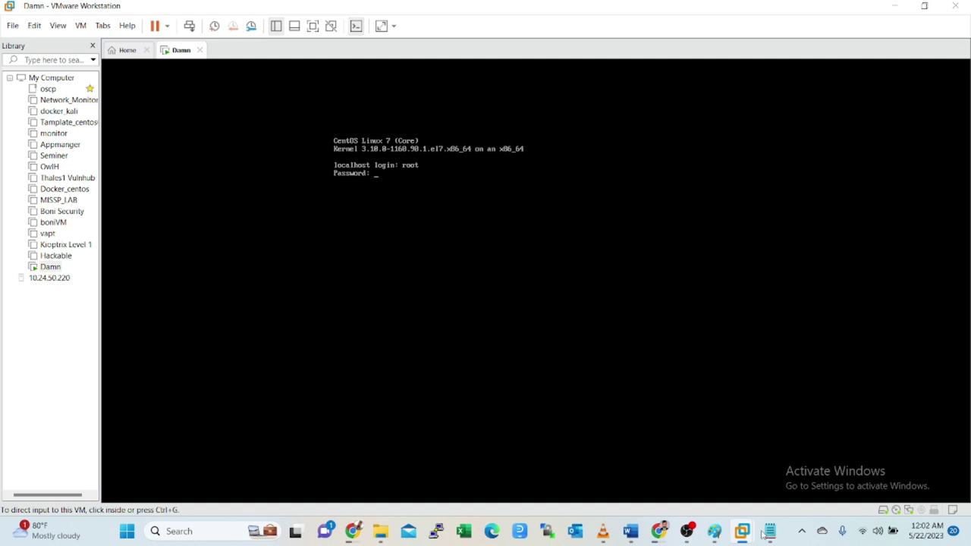
- Retry the root login on the VM console, rechecking info.txt after it fails
{"action": "key", "text": "ctrl+g"}
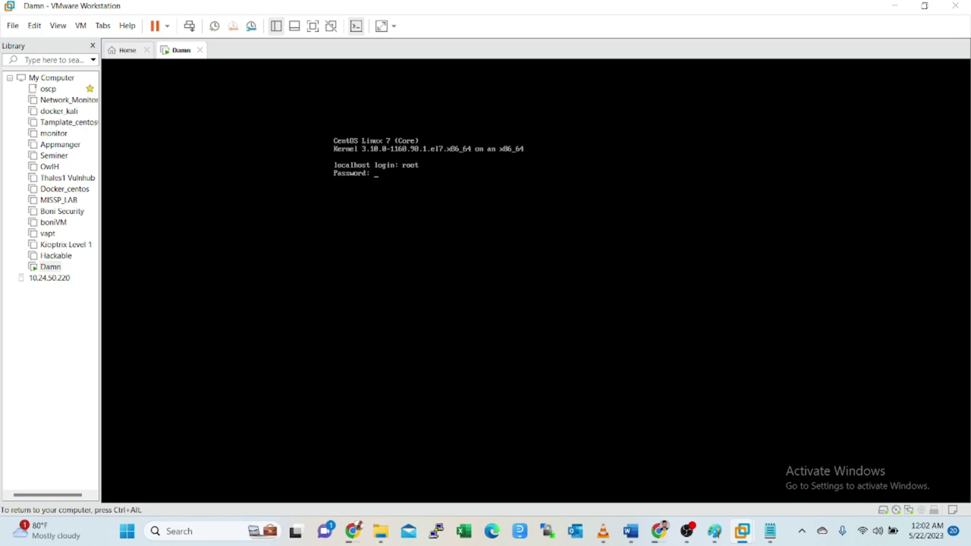
{"action": "key", "text": "ctrl+alt"}
{"action": "left_click", "coordinate": [748, 460]}
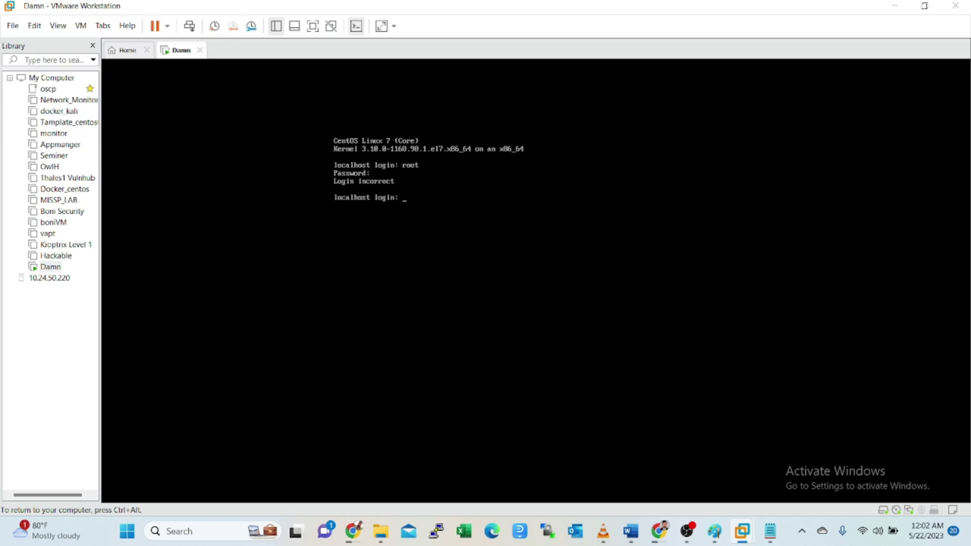
{"action": "type", "text": "root"}
{"action": "key", "text": "Return"}
{"action": "left_click", "coordinate": [769, 532]}
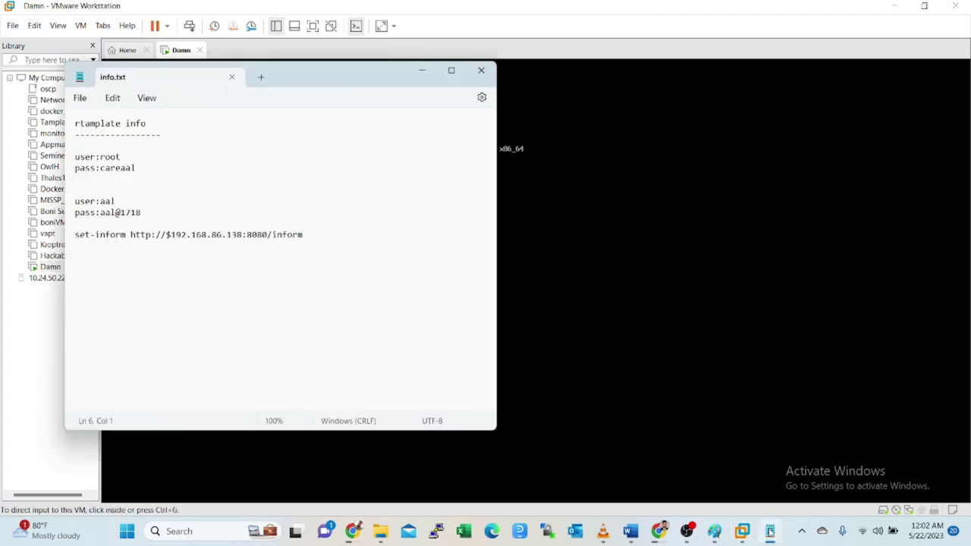
{"action": "left_click", "coordinate": [769, 532]}
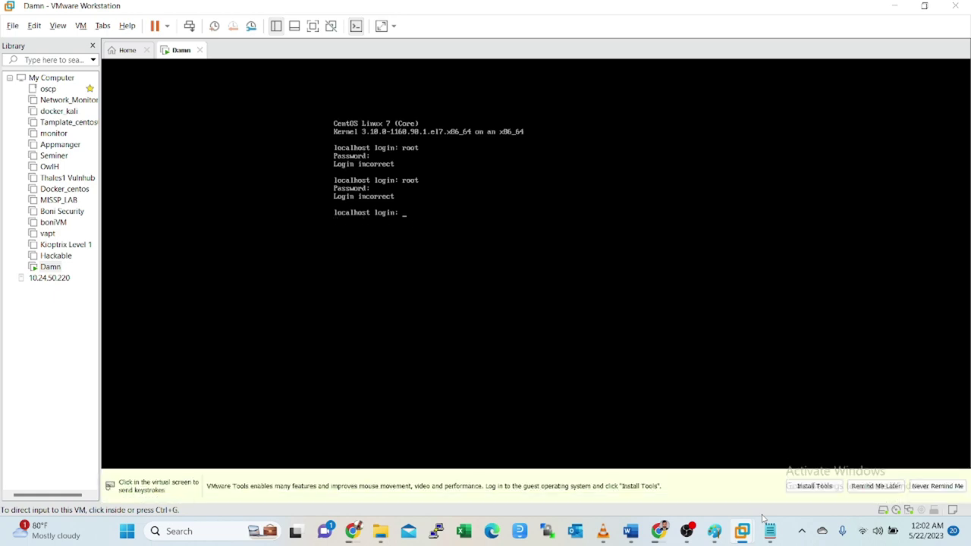
- Log in to the CentOS console as root with the template password
{"action": "left_click", "coordinate": [679, 456]}
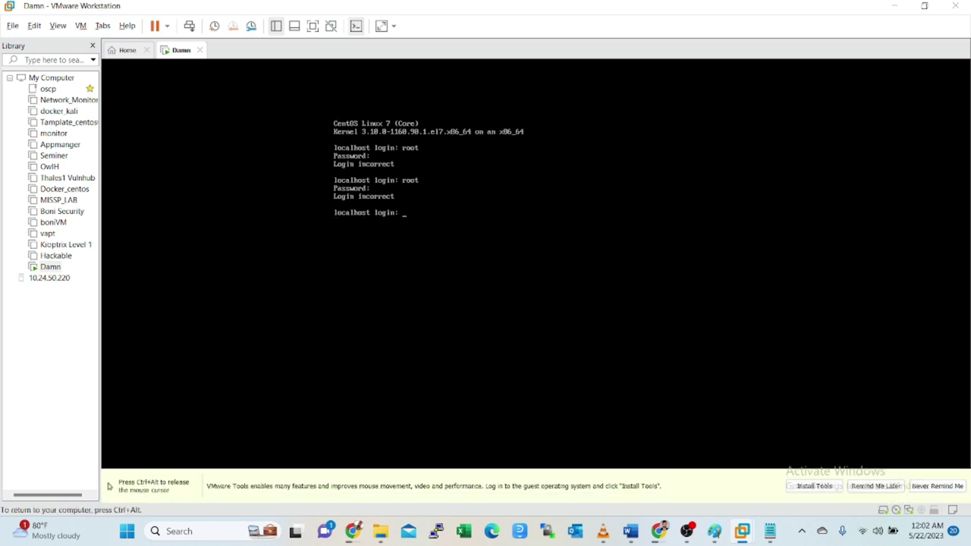
{"action": "type", "text": "root"}
{"action": "key", "text": "ctrl+c"}
{"action": "key", "text": "Return"}
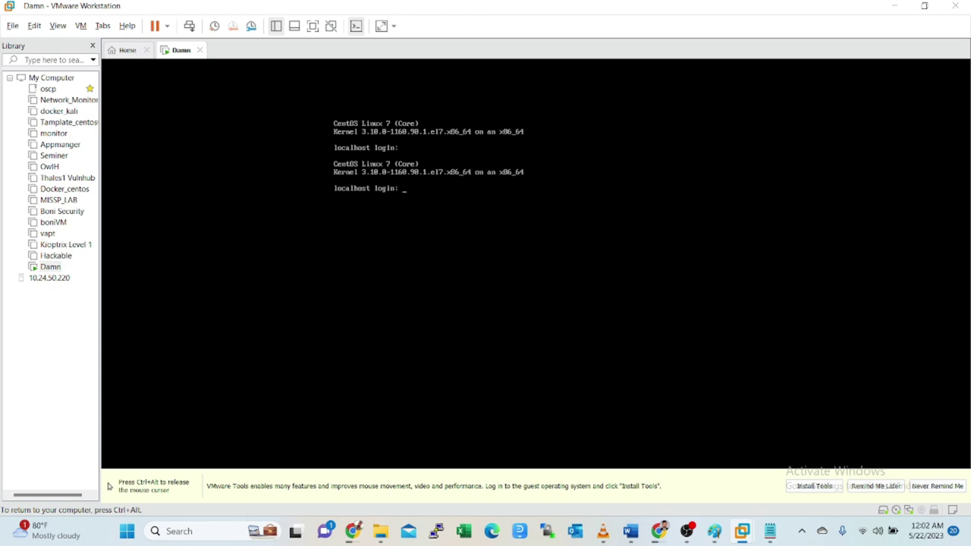
{"action": "type", "text": "root"}
{"action": "key", "text": "Return"}
{"action": "key", "text": "Return"}
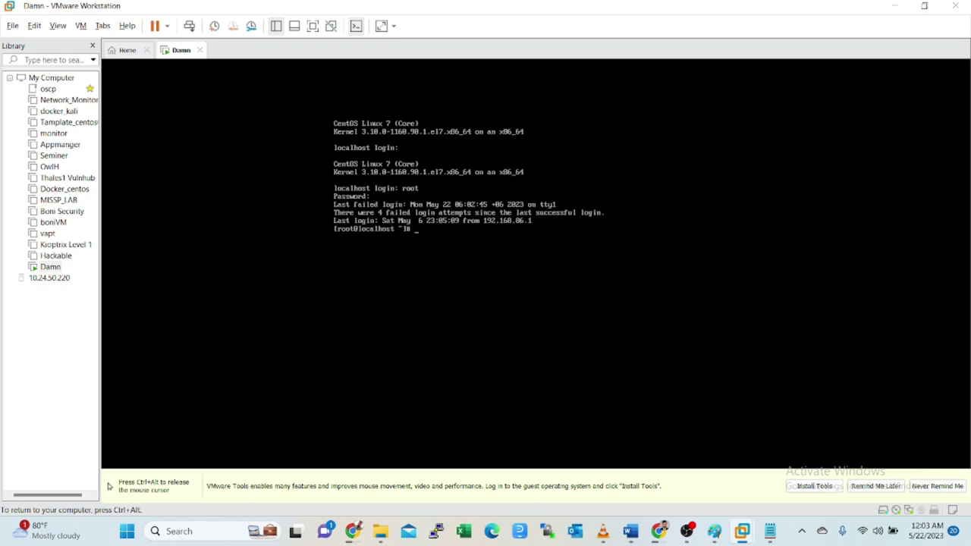
- Clear the console and run ip a, showing ens33 at 192.168.86.138/24
{"action": "key", "text": "Return"}
{"action": "key", "text": "Return"}
{"action": "key", "text": "Return"}
{"action": "type", "text": "clear"}
{"action": "key", "text": "Return"}
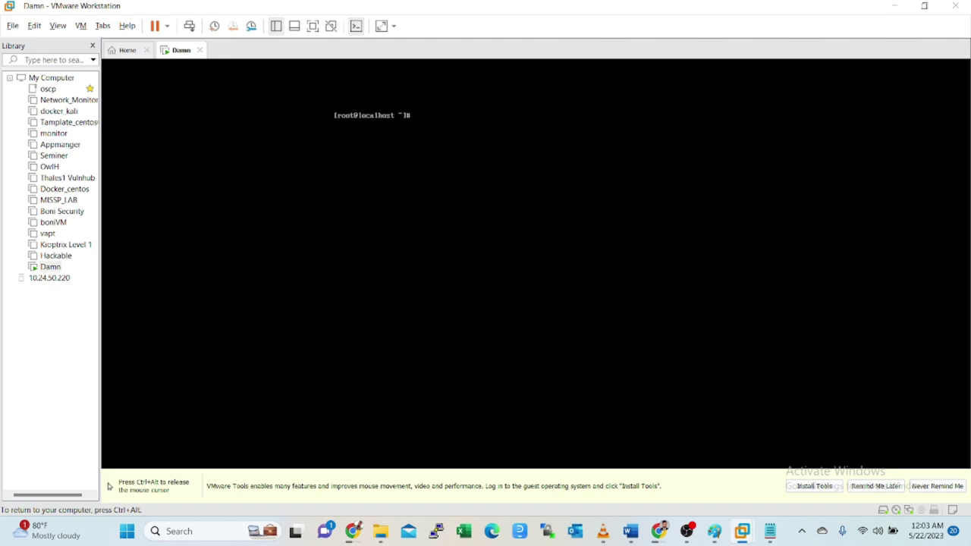
{"action": "type", "text": "ip"}
{"action": "type", "text": " a"}
{"action": "key", "text": "Return"}
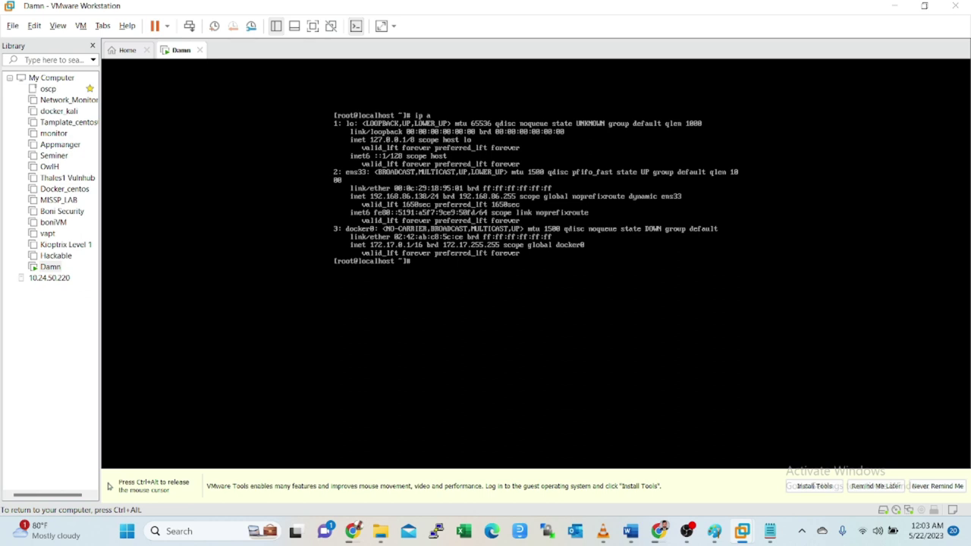
{"action": "key", "text": "ctrl+alt"}
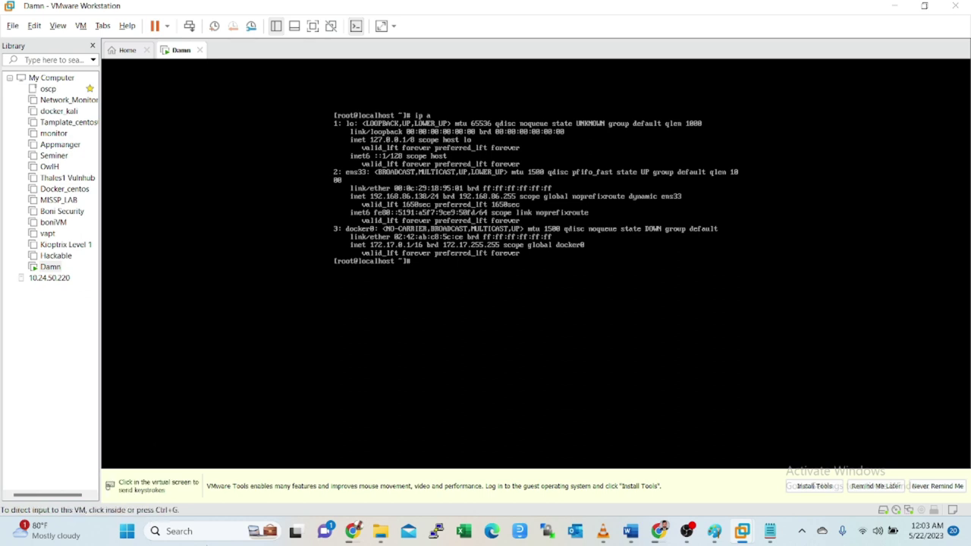
{"action": "left_click", "coordinate": [203, 531]}
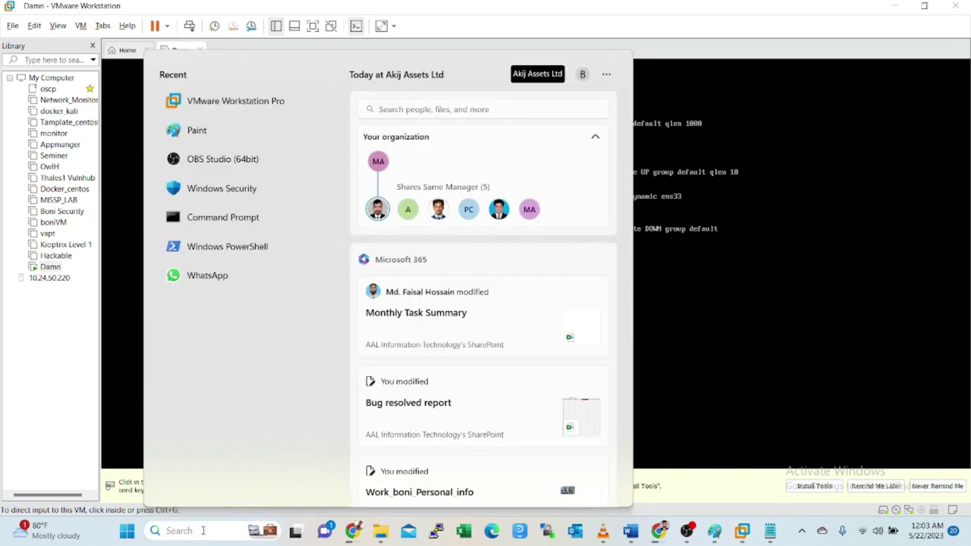
- Cancel the Windows search and minimize VMware Workstation to reveal the desktop
{"action": "type", "text": "m"}
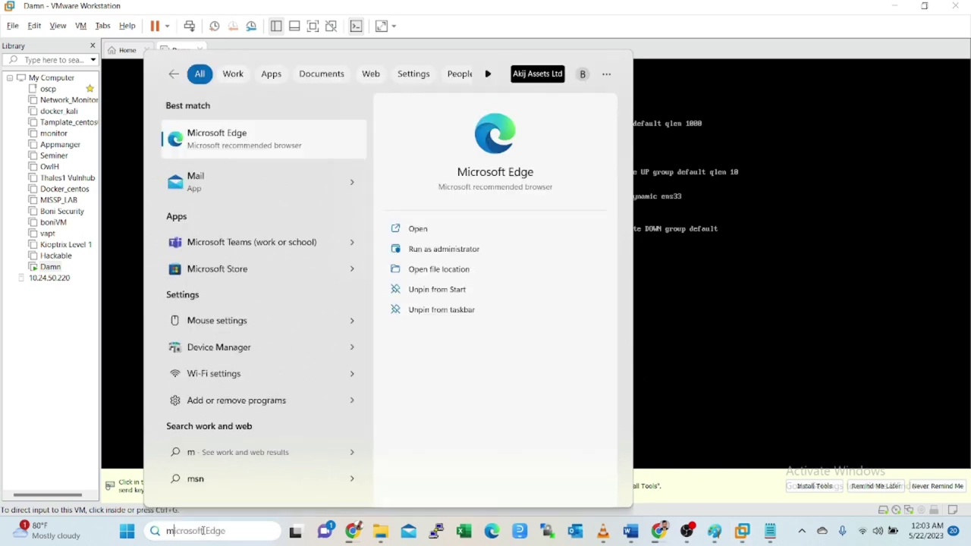
{"action": "key", "text": "BackSpace"}
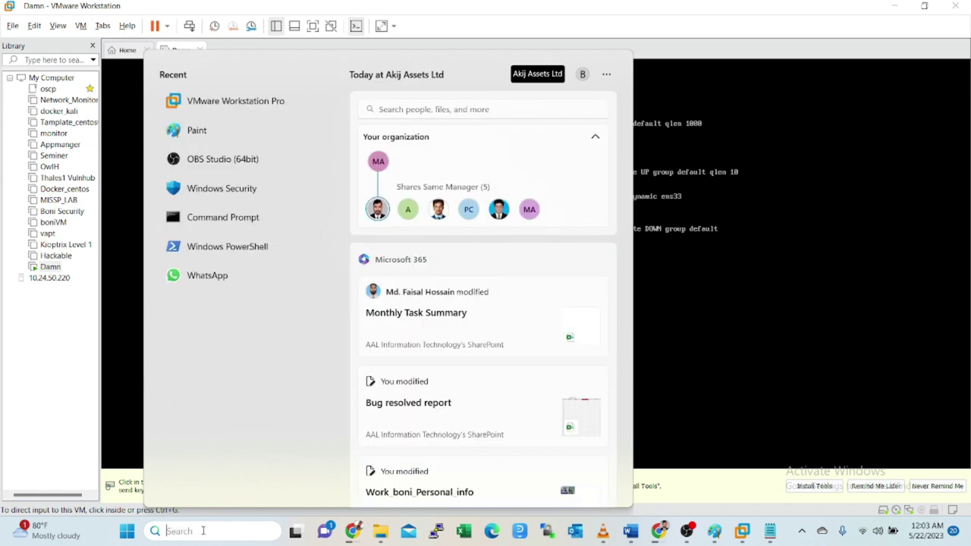
{"action": "left_click", "coordinate": [776, 104]}
{"action": "left_click", "coordinate": [776, 104]}
{"action": "key", "text": "ctrl+alt"}
{"action": "left_click", "coordinate": [895, 6]}
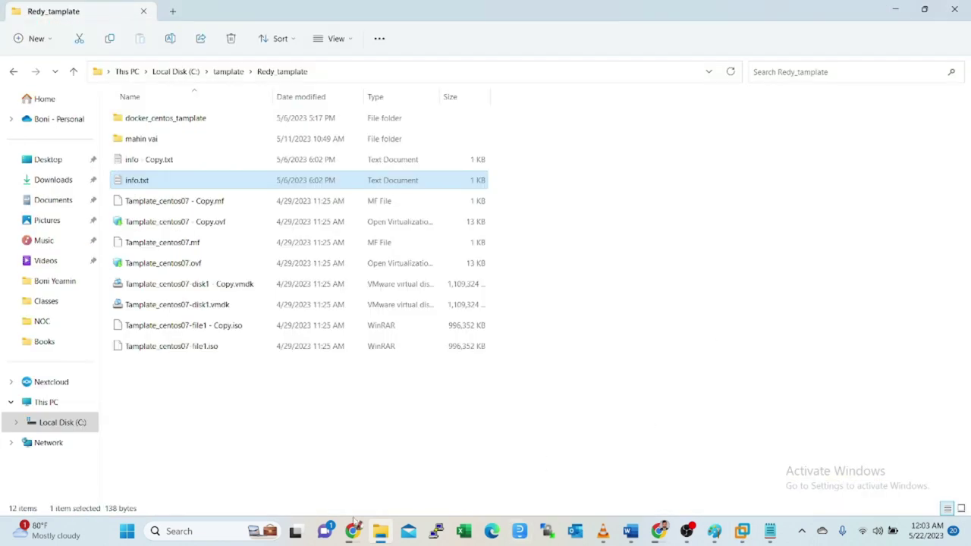
- Launch mRemoteNG from the Start menu's Recommended apps and bring it to the front
{"action": "left_click", "coordinate": [205, 539]}
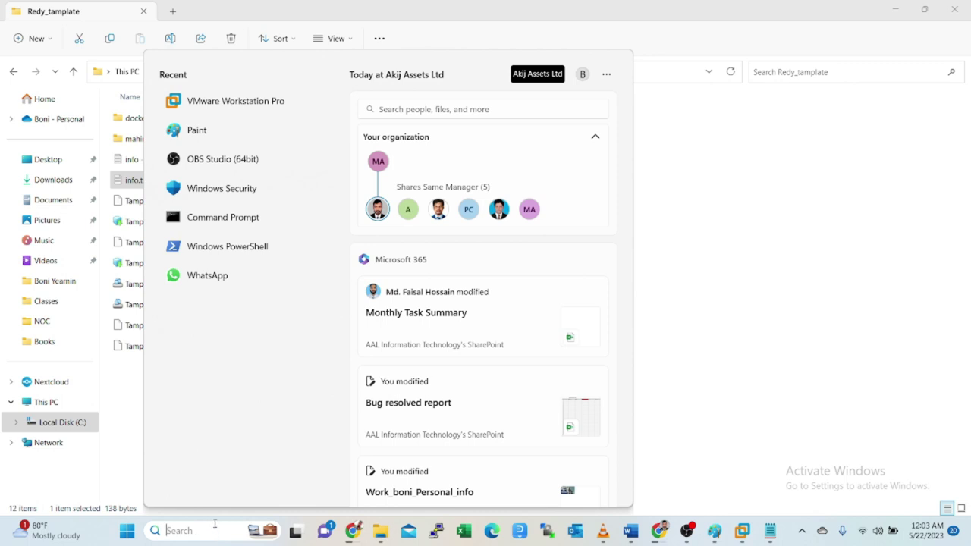
{"action": "left_click", "coordinate": [126, 531]}
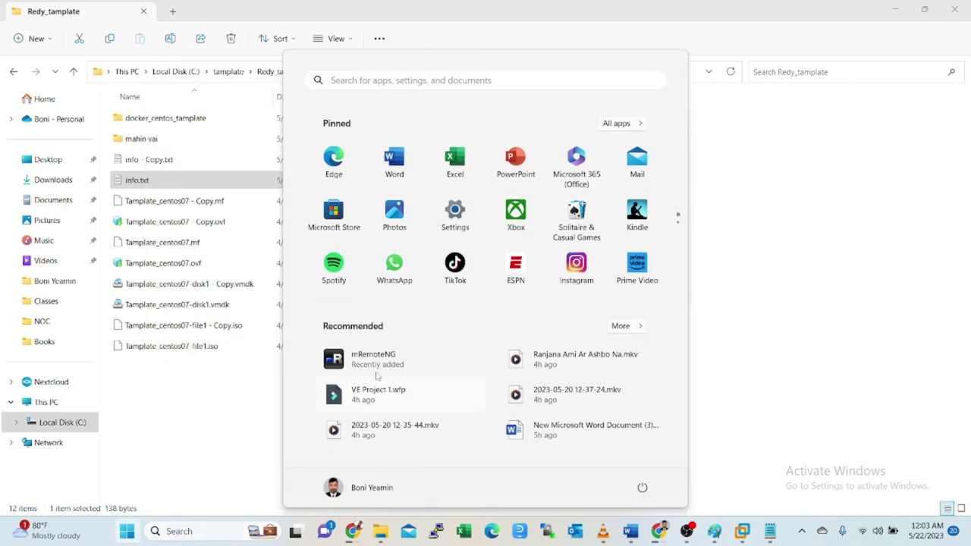
{"action": "left_click", "coordinate": [374, 364]}
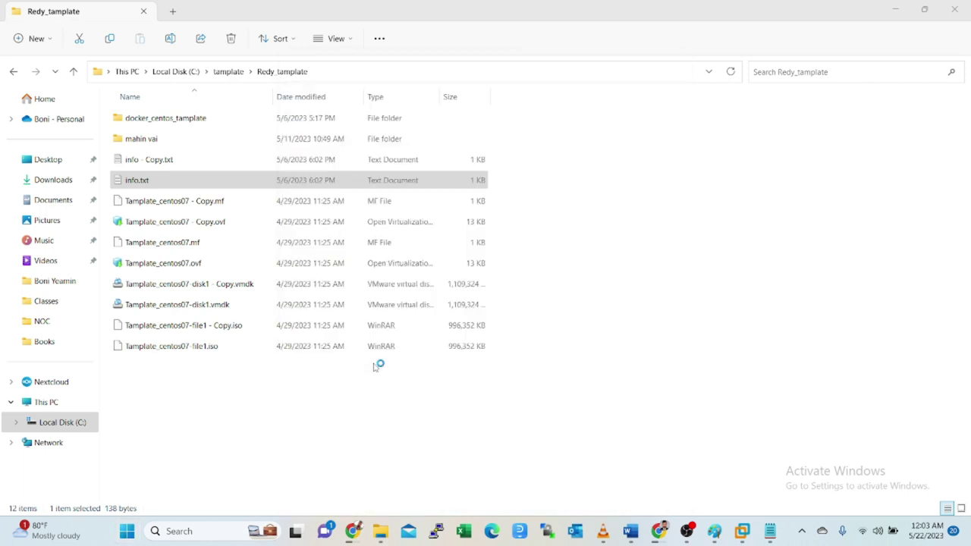
{"action": "left_click", "coordinate": [896, 9]}
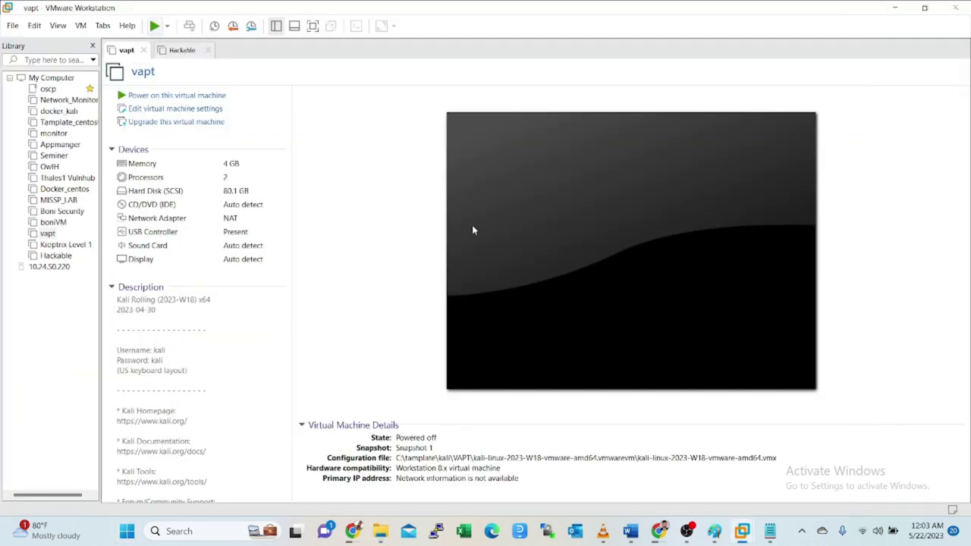
{"action": "left_click", "coordinate": [896, 8]}
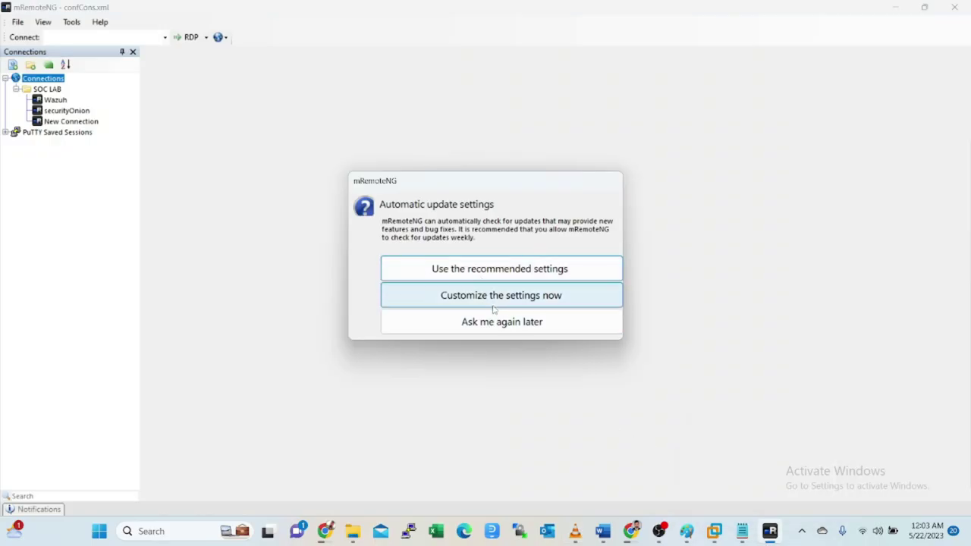
- Answer mRemoteNG's automatic update question with 'Ask me again later'
{"action": "left_click", "coordinate": [496, 322]}
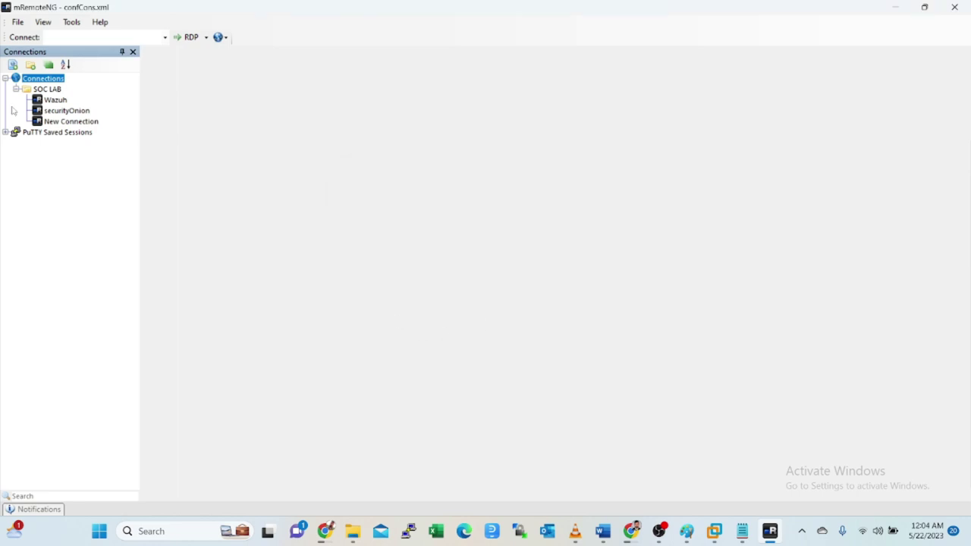
{"action": "left_click", "coordinate": [17, 134]}
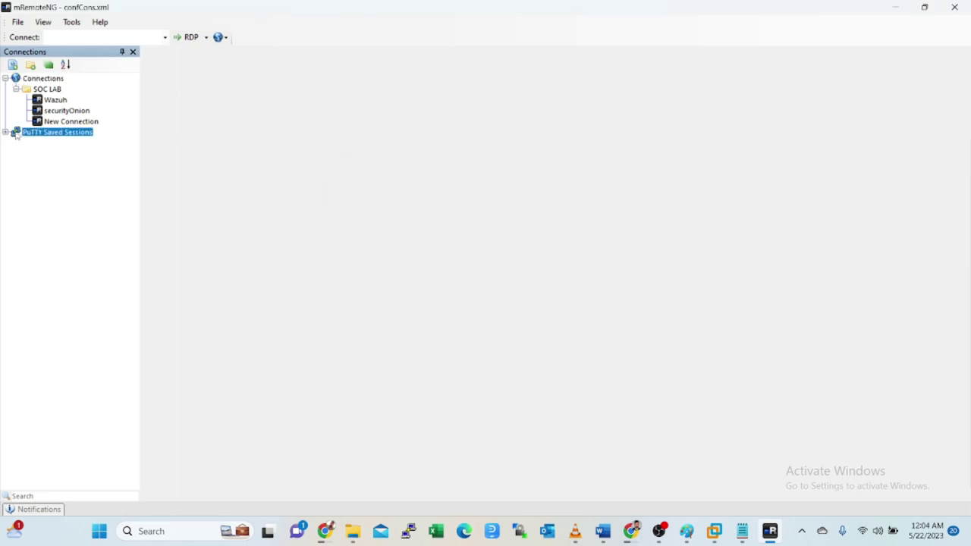
{"action": "left_click", "coordinate": [24, 161]}
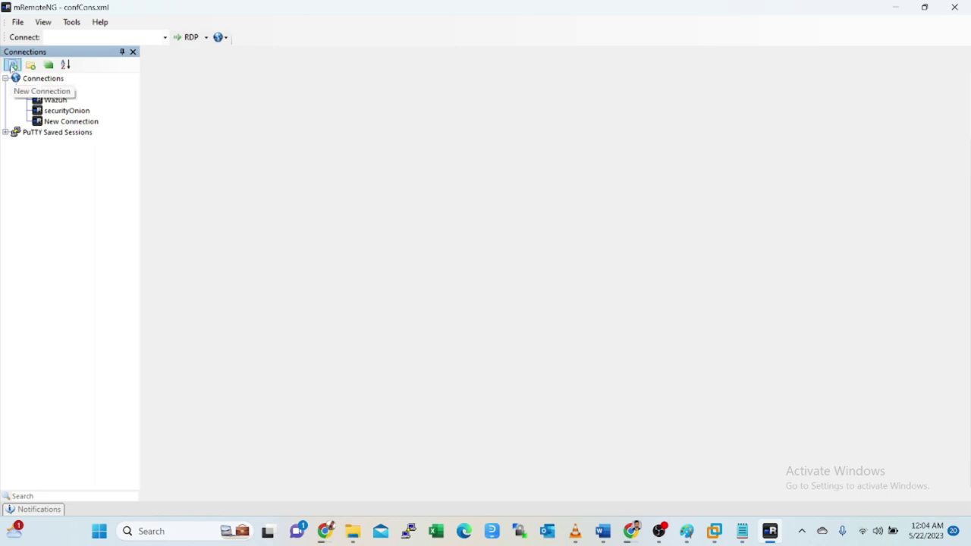
- Add a new top-level New Connection entry to the connections tree
{"action": "left_click", "coordinate": [12, 66]}
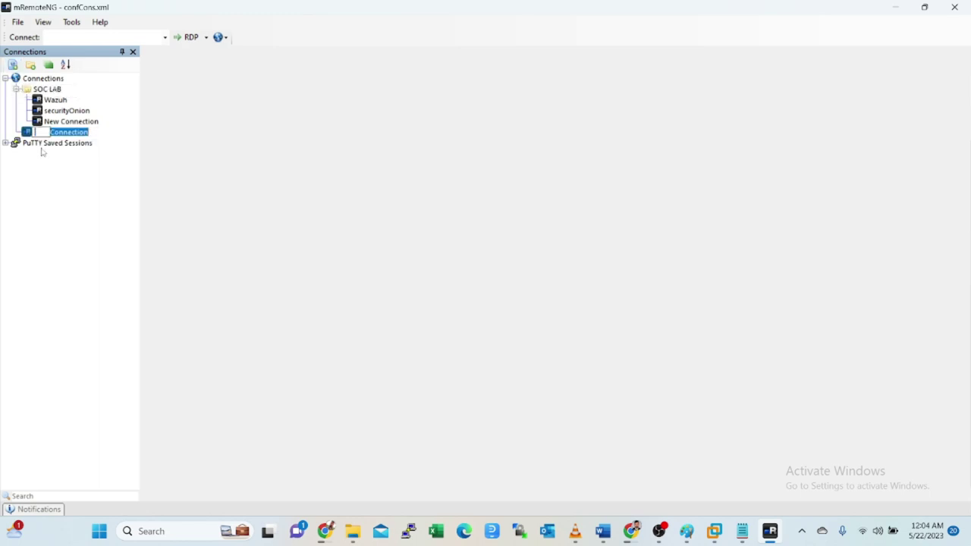
{"action": "type", "text": "Dvwa"}
{"action": "key", "text": "BackSpace"}
{"action": "key", "text": "BackSpace"}
{"action": "key", "text": "BackSpace"}
{"action": "key", "text": "BackSpace"}
{"action": "left_click", "coordinate": [631, 531]}
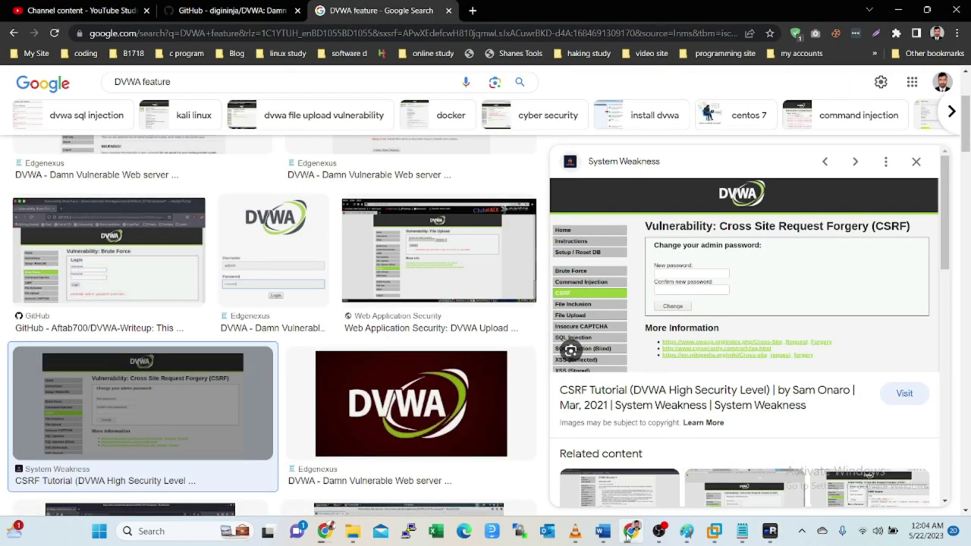
{"action": "left_click", "coordinate": [631, 531]}
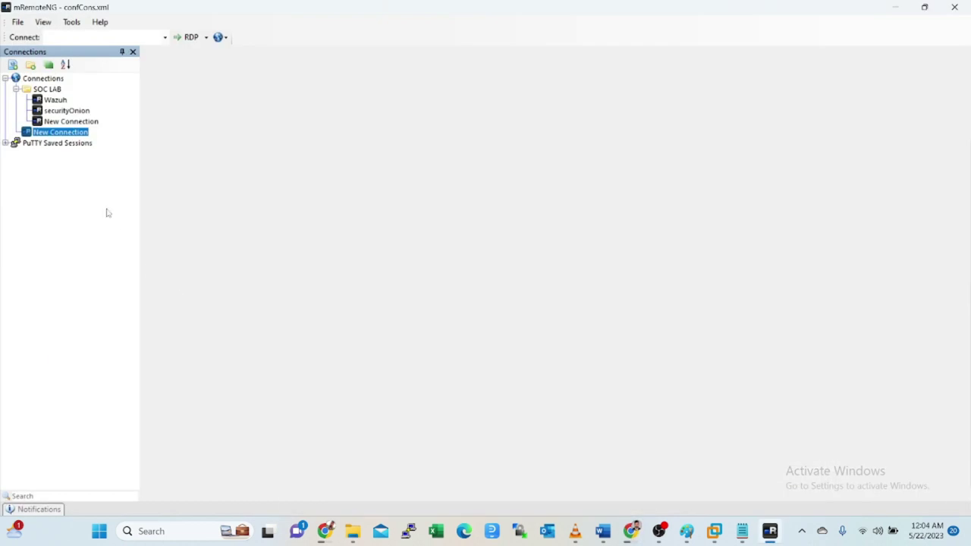
- Rename the New Connection entry to dvwa
{"action": "right_click", "coordinate": [61, 138]}
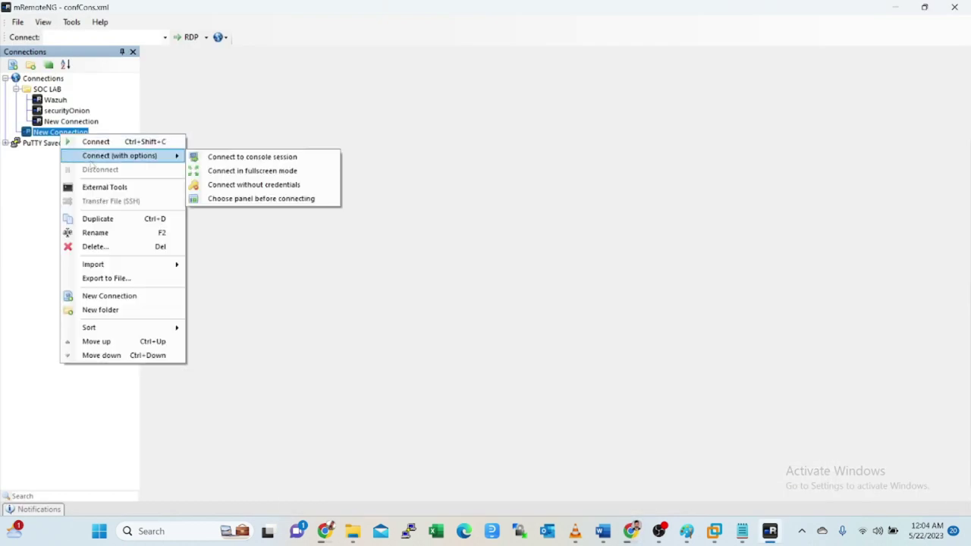
{"action": "left_click", "coordinate": [97, 234]}
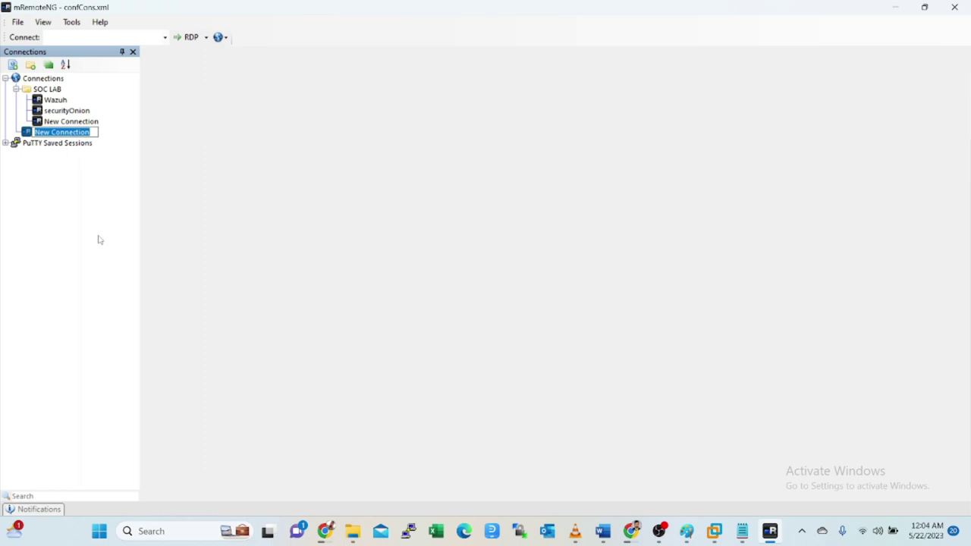
{"action": "type", "text": "dvwa"}
{"action": "key", "text": "Return"}
- Open the saved kali PuTTY session in its own terminal tab
{"action": "left_click", "coordinate": [42, 133]}
{"action": "double_click", "coordinate": [42, 132]}
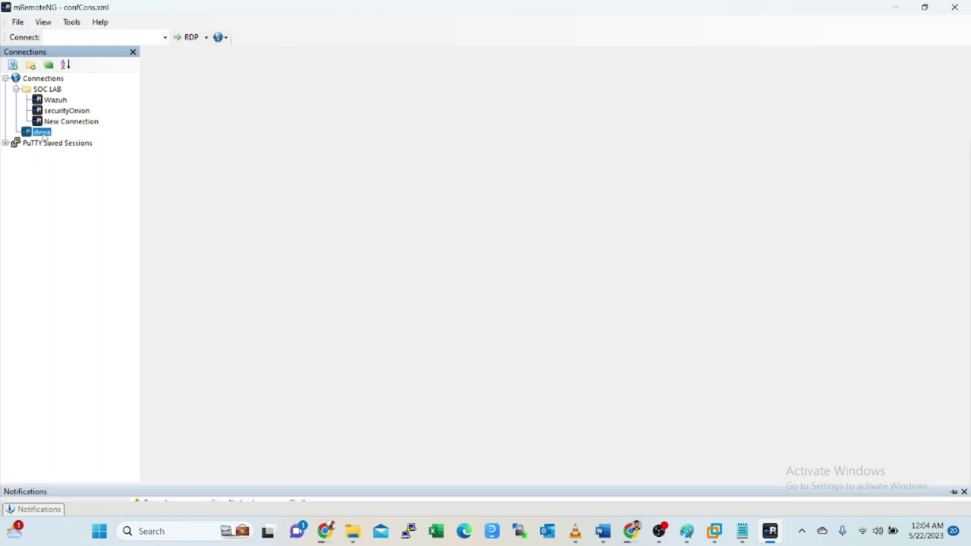
{"action": "double_click", "coordinate": [42, 133]}
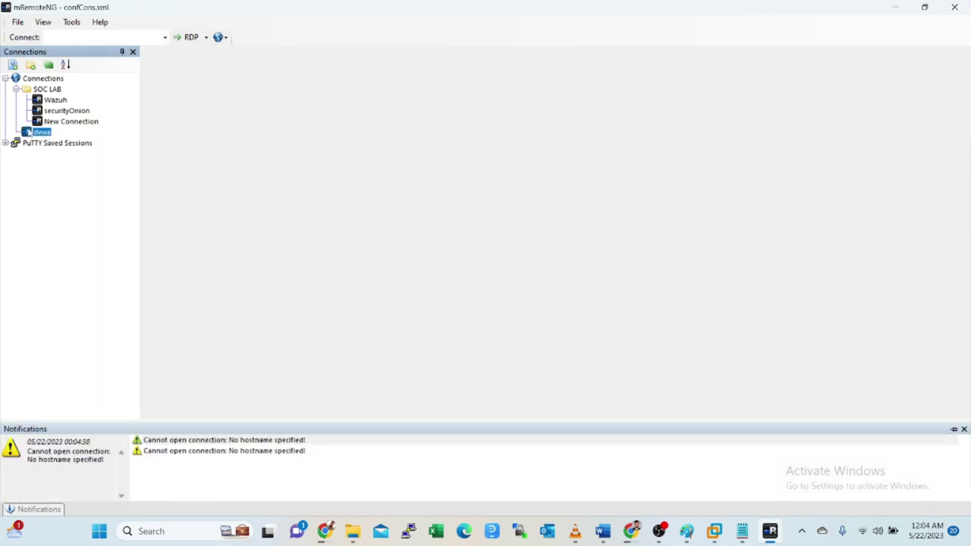
{"action": "left_click", "coordinate": [5, 143]}
{"action": "double_click", "coordinate": [37, 154]}
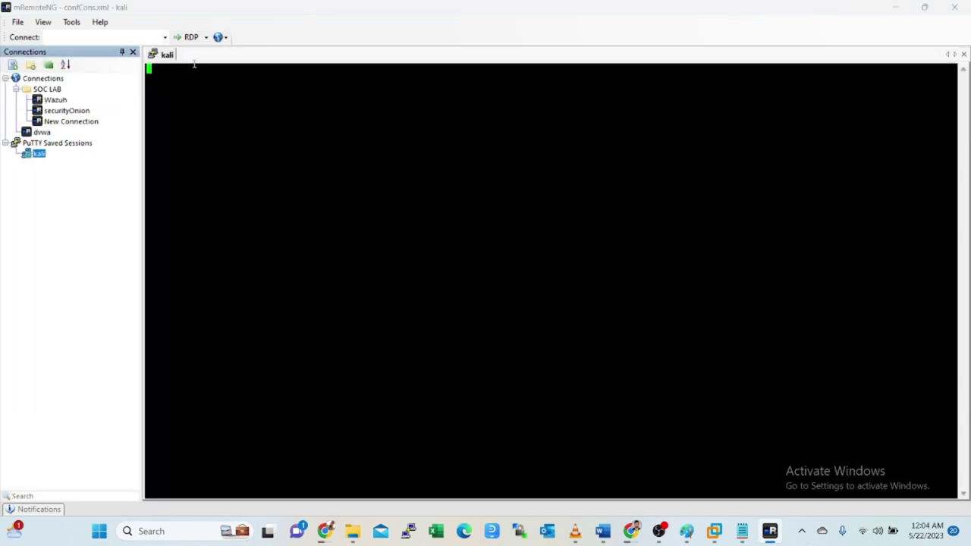
- Attempt an SSH2 quick connect to 192.168.86.138. and dismiss the host-not-found error
{"action": "left_click", "coordinate": [196, 40]}
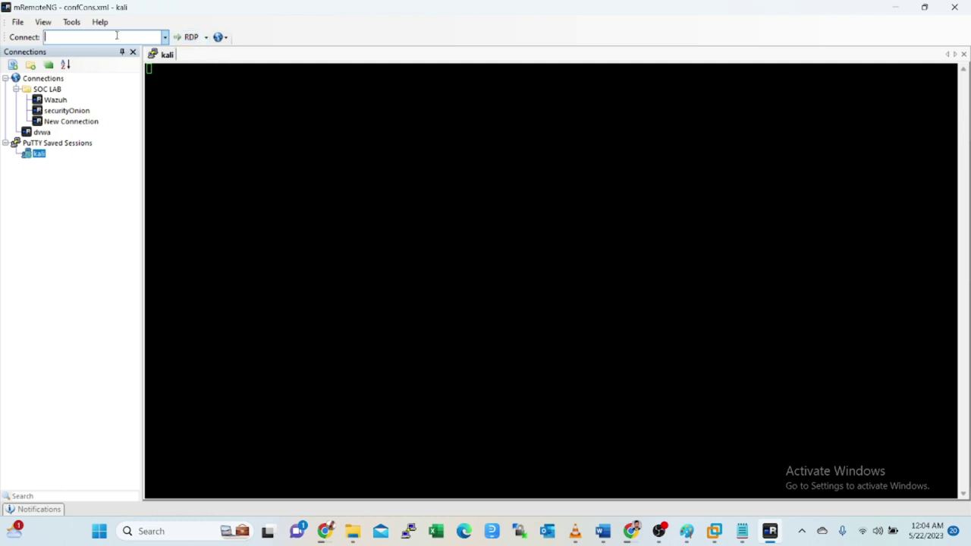
{"action": "left_click", "coordinate": [205, 37]}
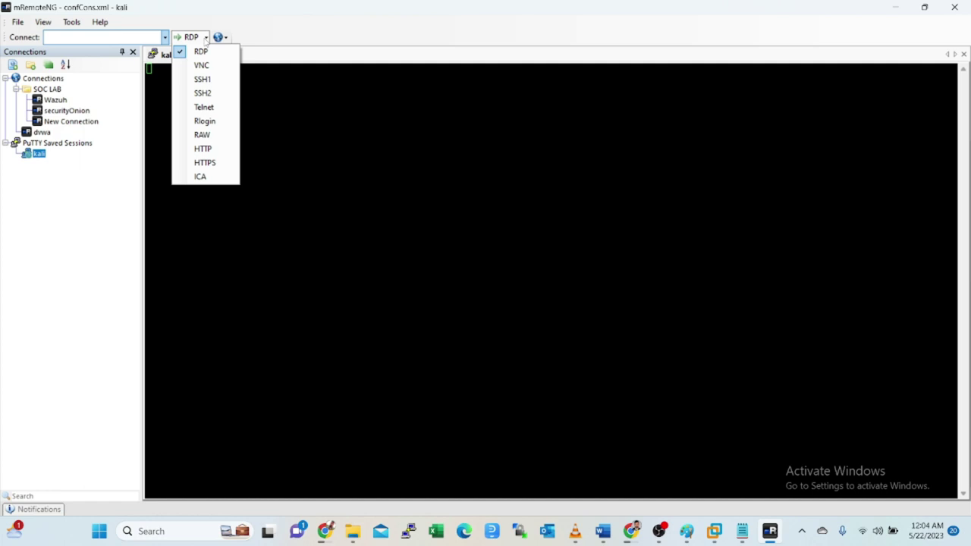
{"action": "left_click", "coordinate": [205, 94]}
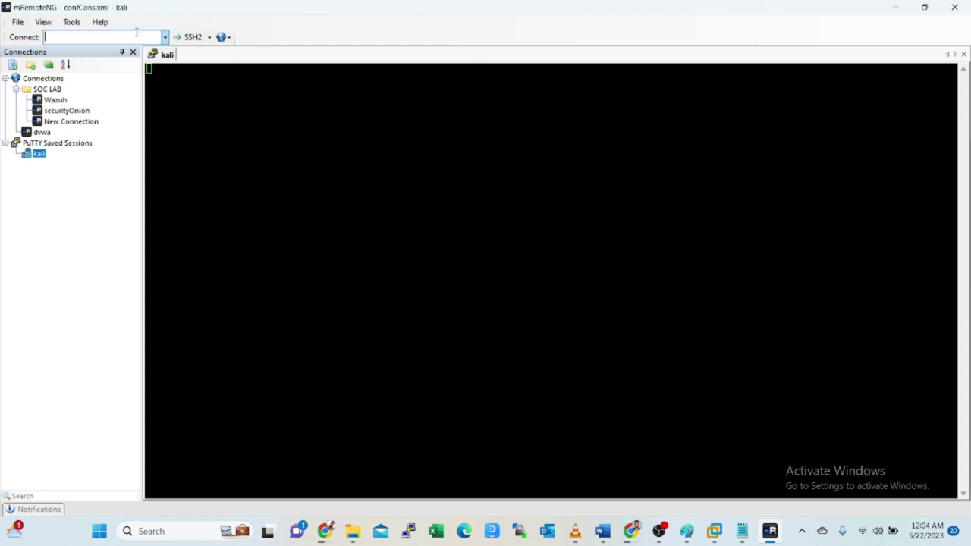
{"action": "type", "text": "192.168"}
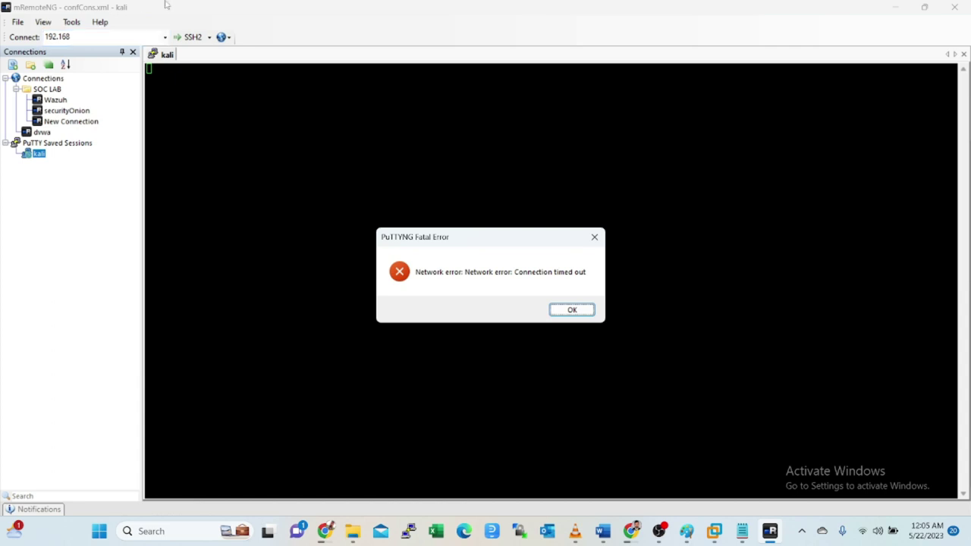
{"action": "left_click", "coordinate": [569, 311]}
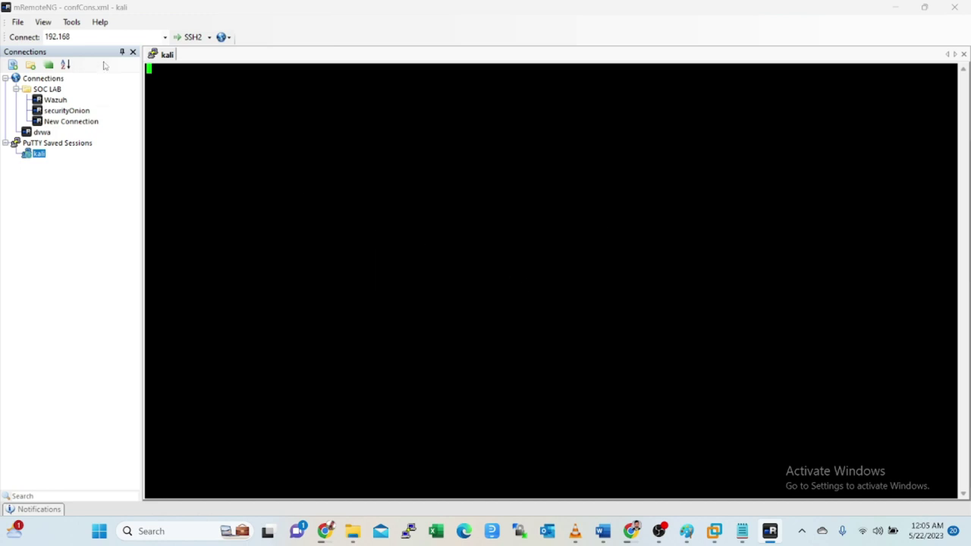
{"action": "left_click", "coordinate": [86, 35]}
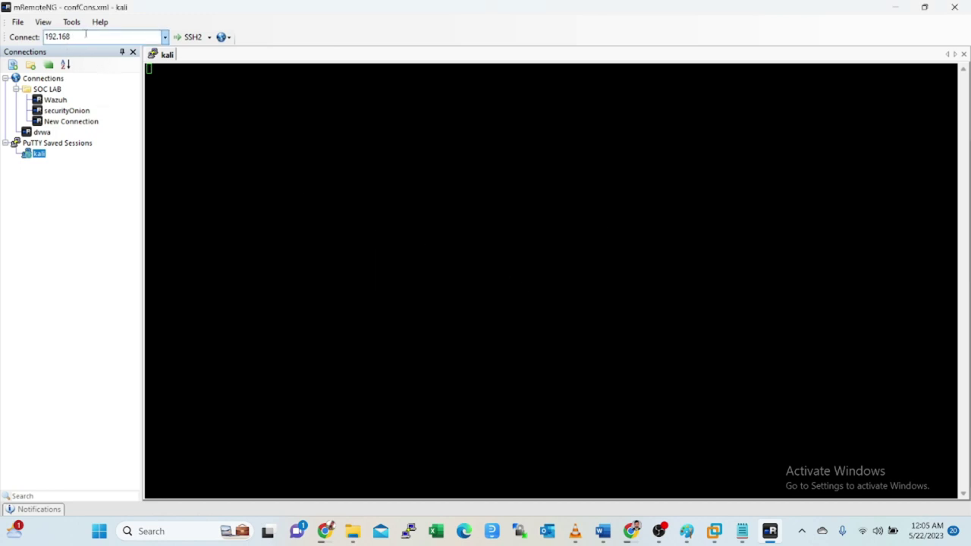
{"action": "type", "text": ".86"}
{"action": "type", "text": ".138"}
{"action": "type", "text": "."}
{"action": "key", "text": "Return"}
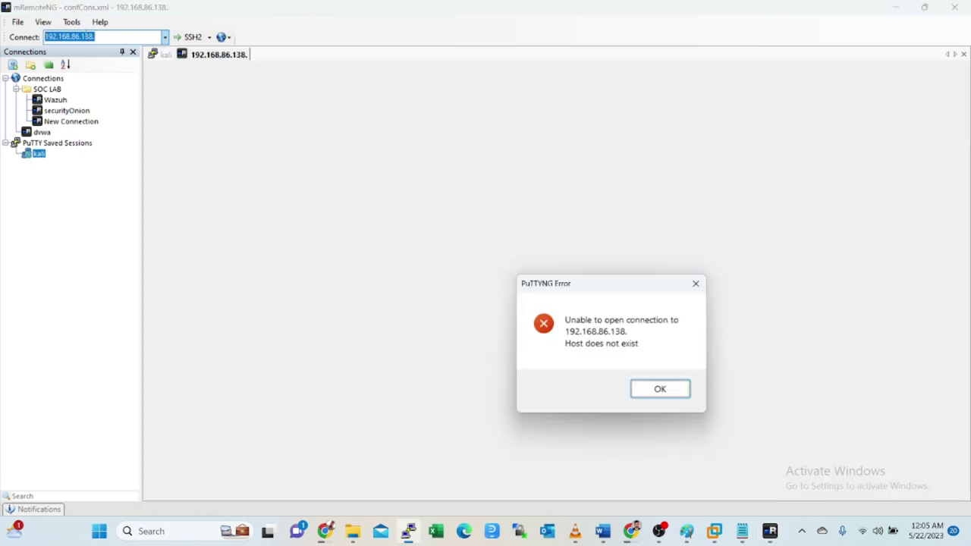
{"action": "left_click", "coordinate": [666, 388]}
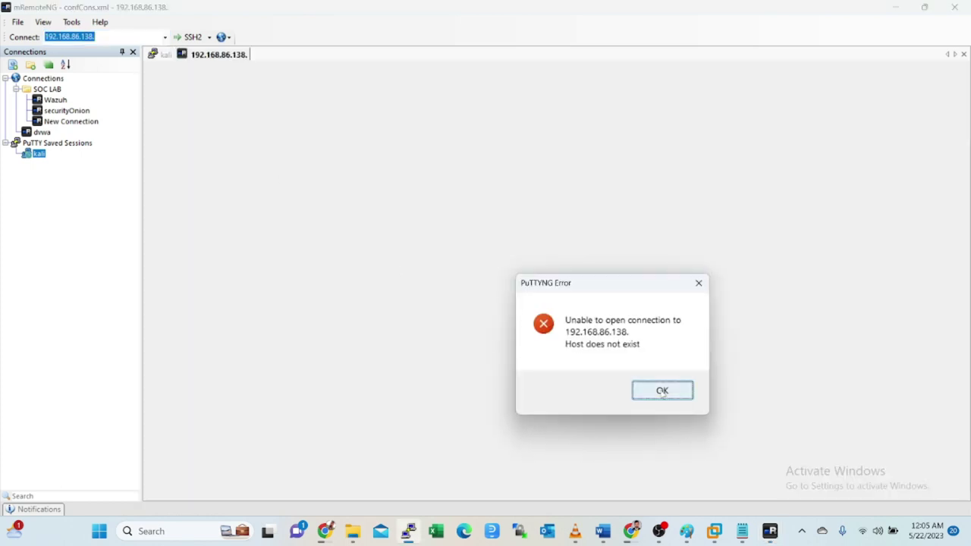
{"action": "left_click", "coordinate": [955, 7]}
- Confirm closing mRemoteNG and launch PuTTY from Windows search
{"action": "left_click", "coordinate": [537, 280]}
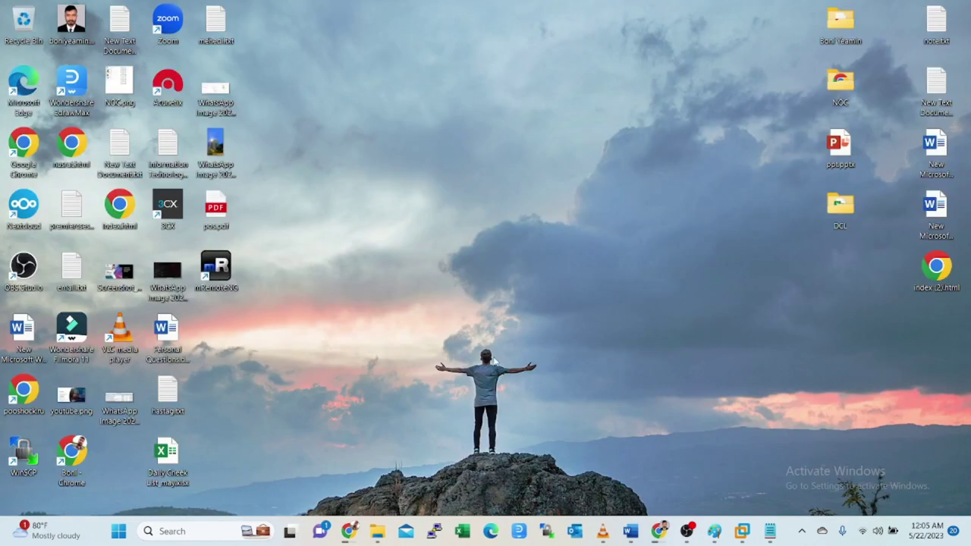
{"action": "left_click", "coordinate": [230, 533]}
{"action": "type", "text": "putty"}
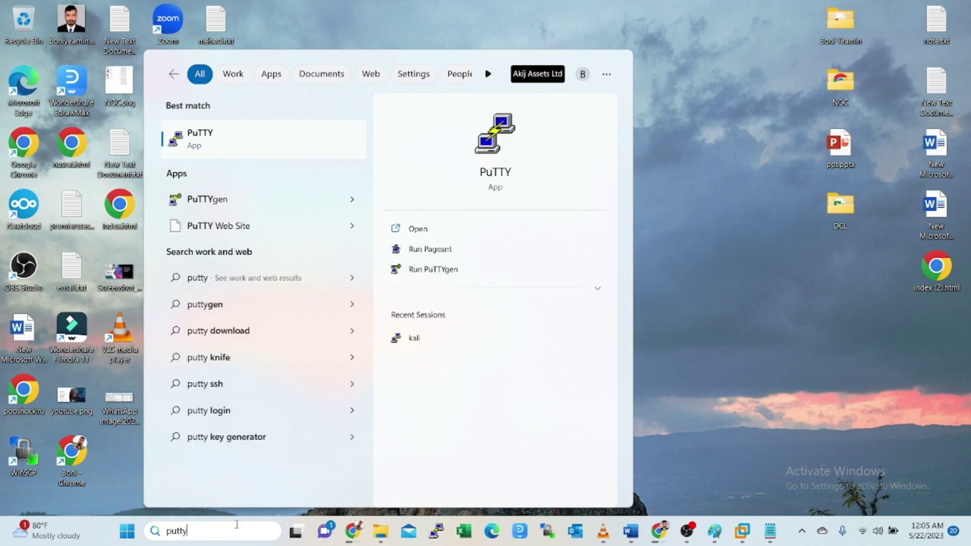
{"action": "left_click", "coordinate": [254, 148]}
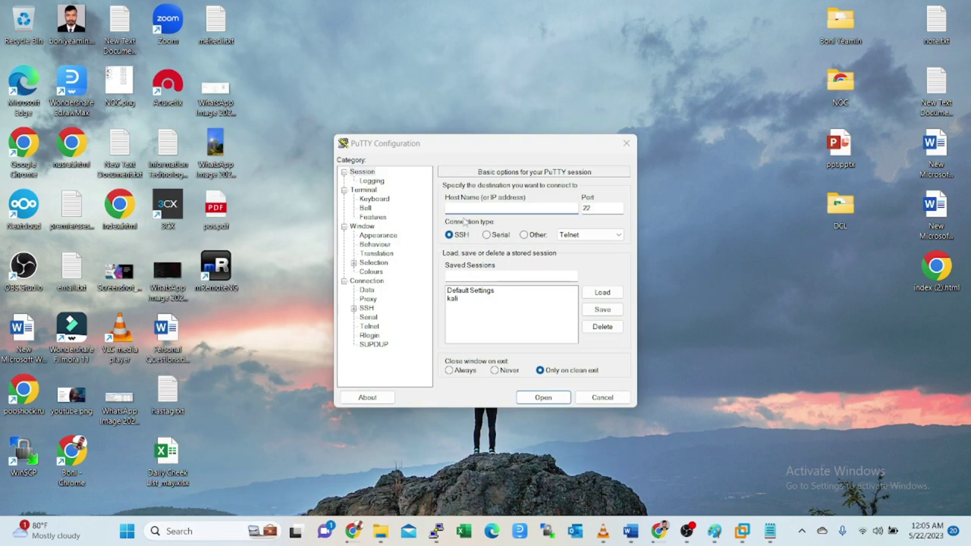
- Open an SSH session to 192.168.86.138 in PuTTY and log in as root
{"action": "type", "text": "192"}
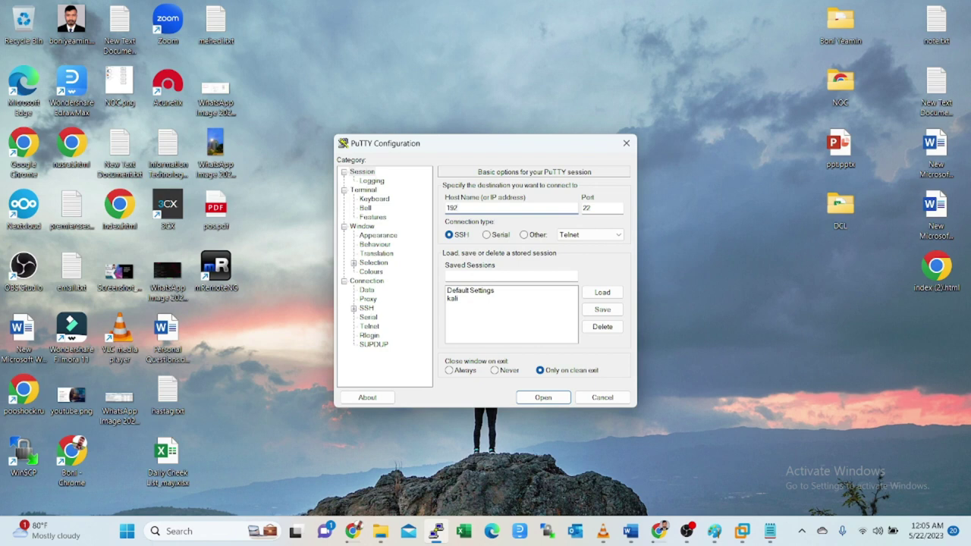
{"action": "type", "text": ".168.86.138"}
{"action": "key", "text": "Return"}
{"action": "type", "text": "root"}
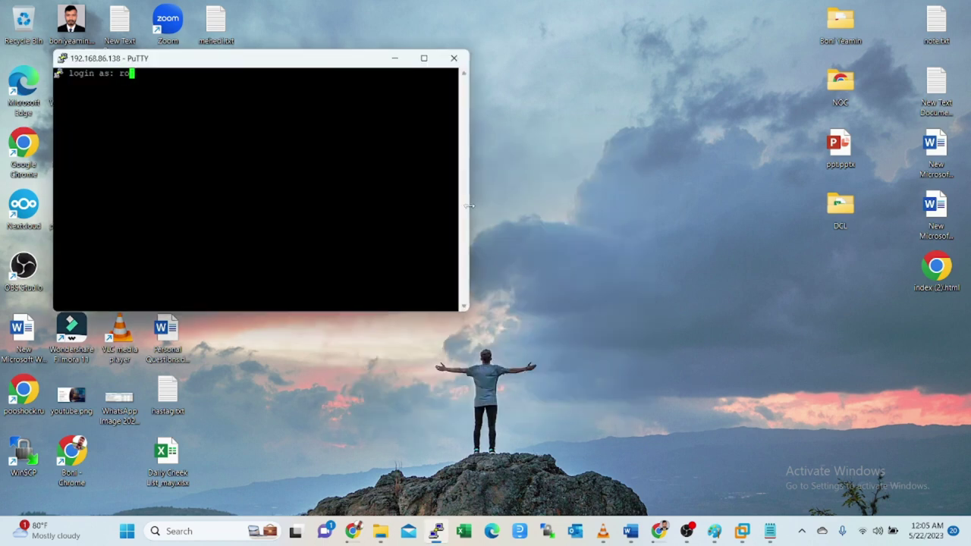
{"action": "key", "text": "Return"}
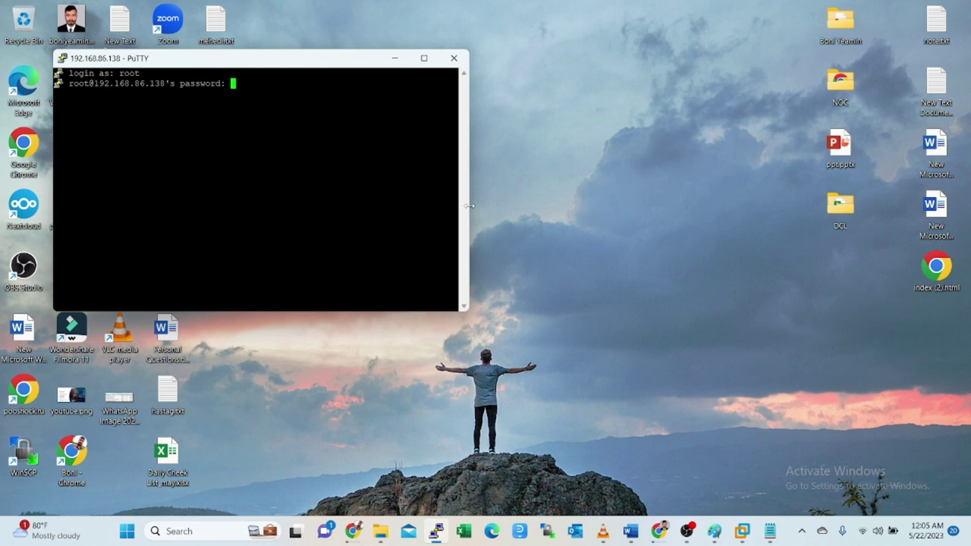
{"action": "key", "text": "Return"}
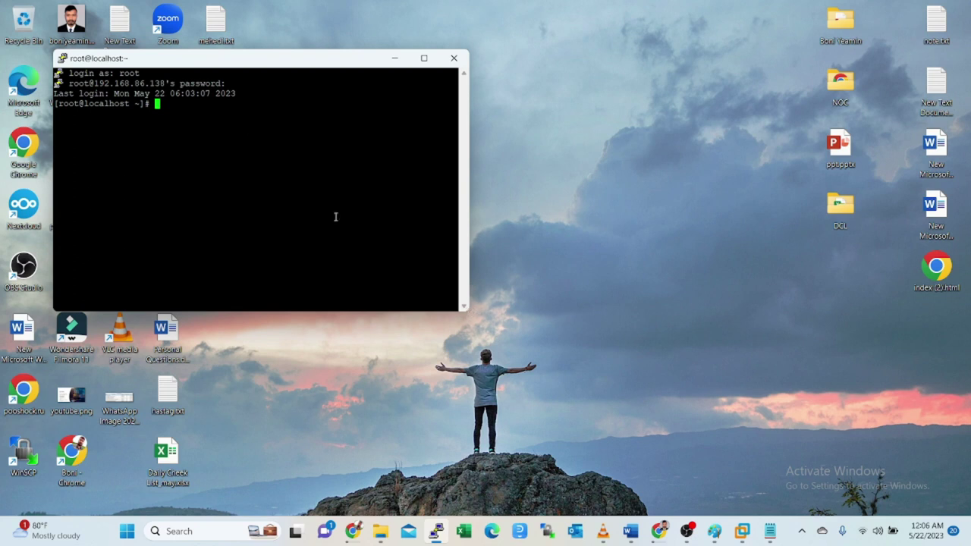
{"action": "left_click", "coordinate": [64, 59]}
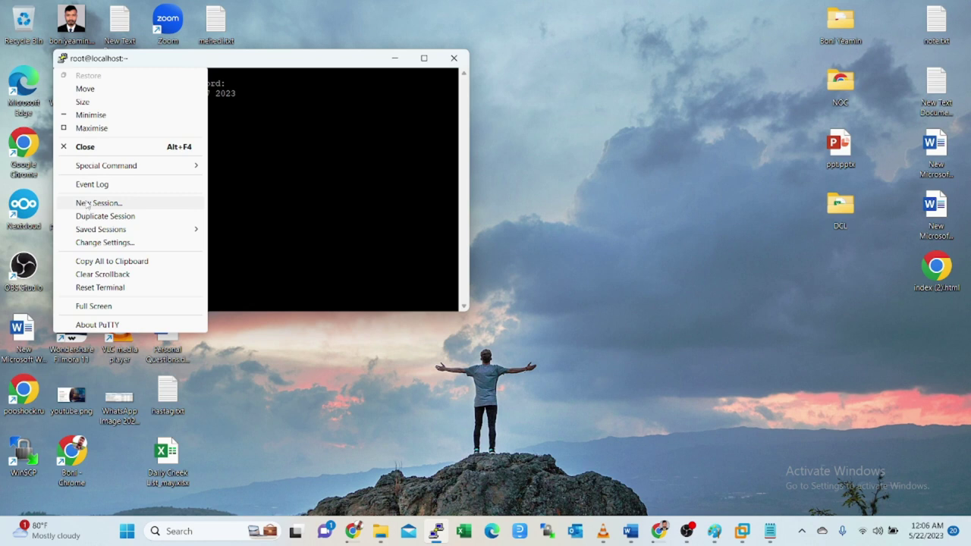
- Change the PuTTY terminal font to Courier New Bold 18 and move the window lower right
{"action": "left_click", "coordinate": [105, 242]}
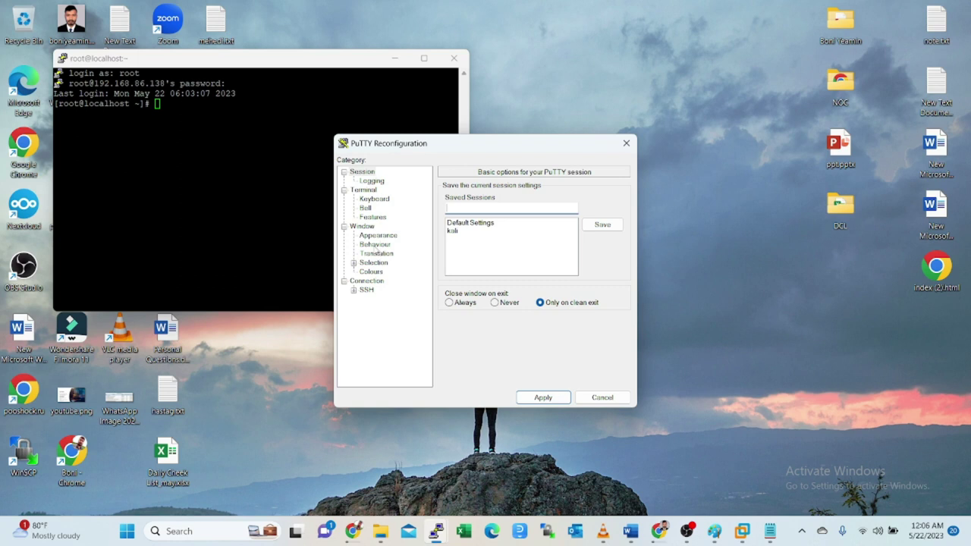
{"action": "left_click", "coordinate": [373, 236]}
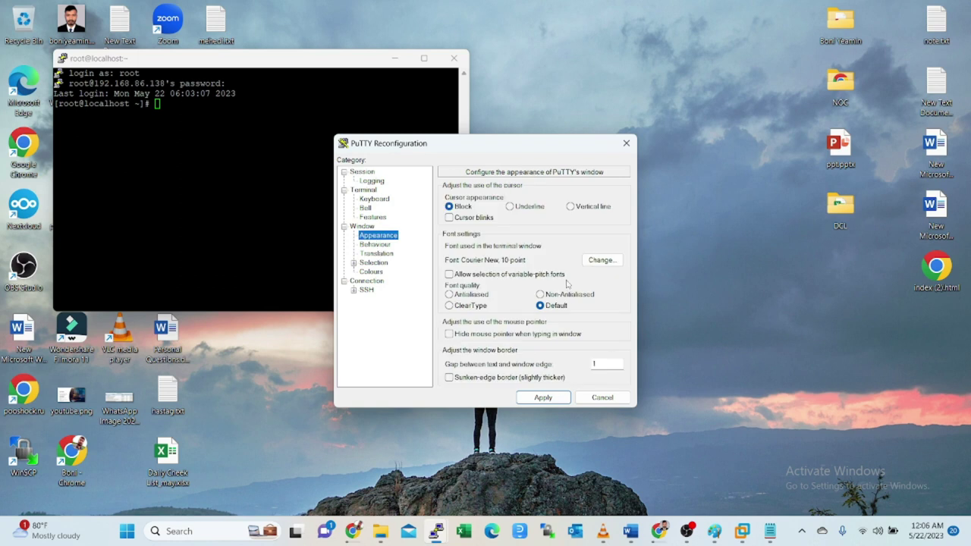
{"action": "left_click", "coordinate": [375, 245]}
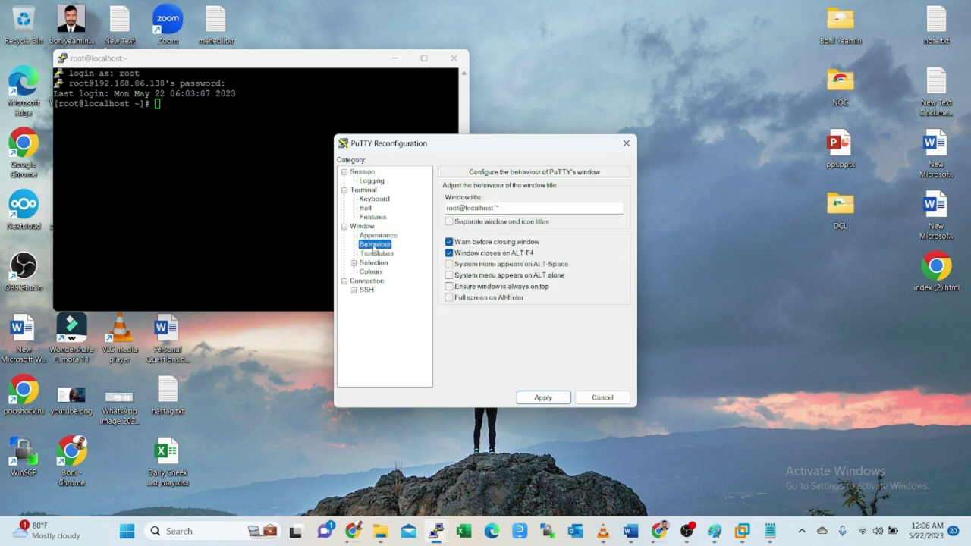
{"action": "left_click", "coordinate": [364, 237]}
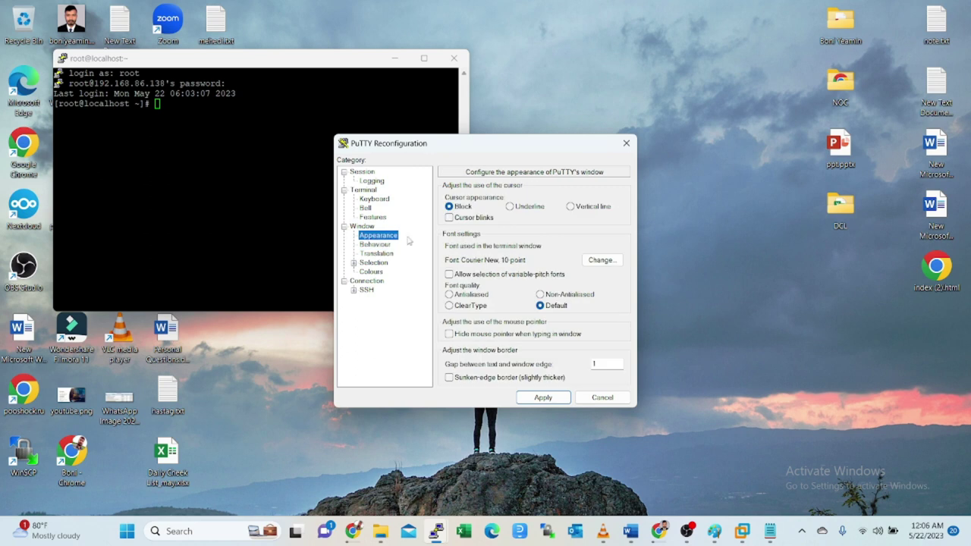
{"action": "left_click", "coordinate": [599, 261]}
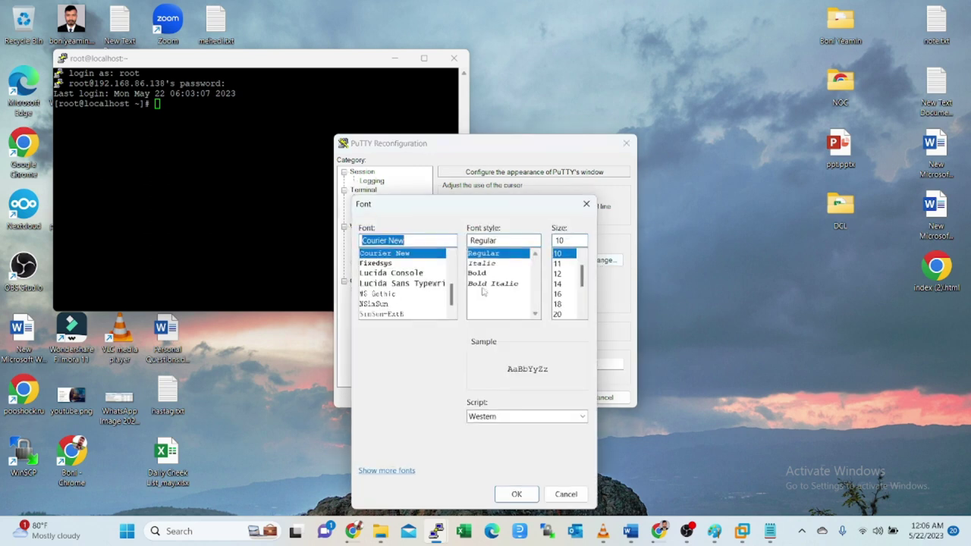
{"action": "left_click", "coordinate": [478, 274]}
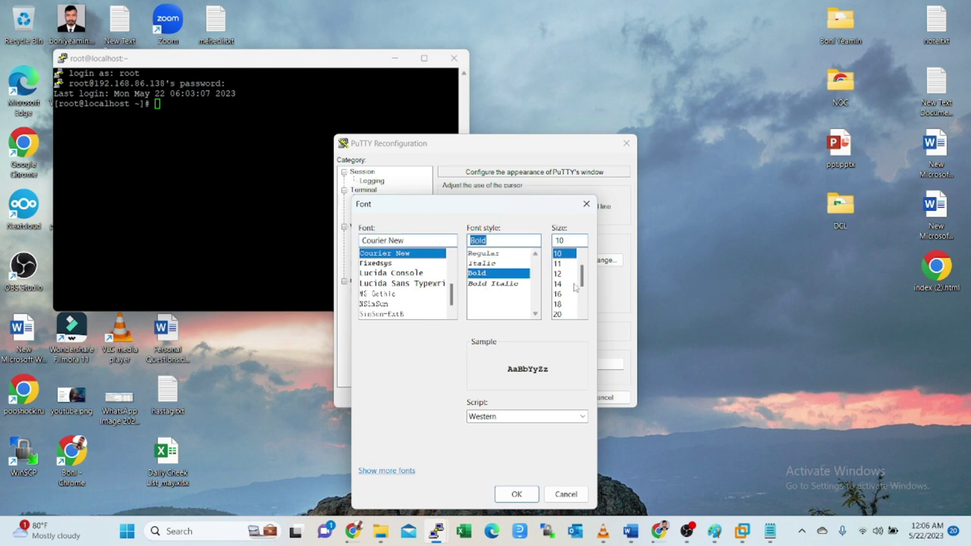
{"action": "left_click", "coordinate": [561, 305]}
{"action": "left_click", "coordinate": [520, 494]}
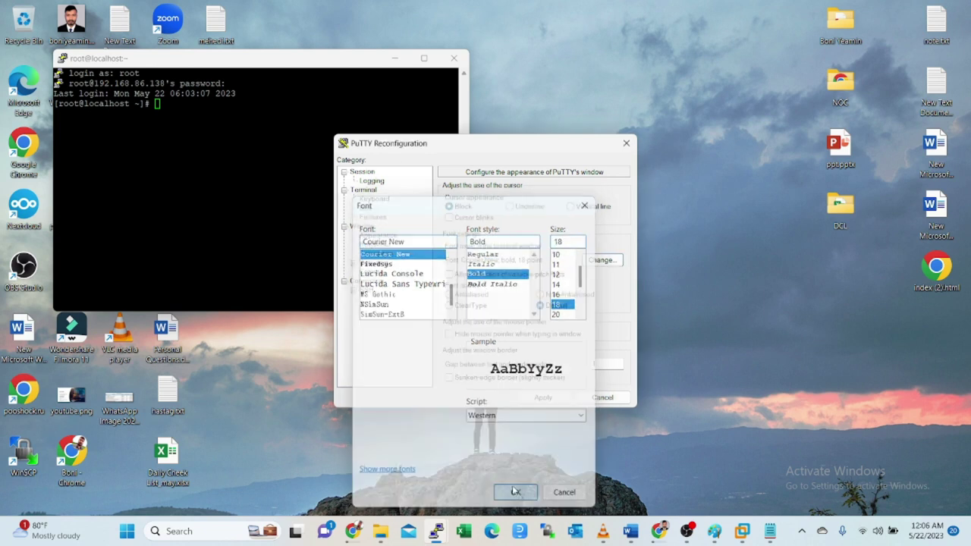
{"action": "left_click", "coordinate": [547, 397]}
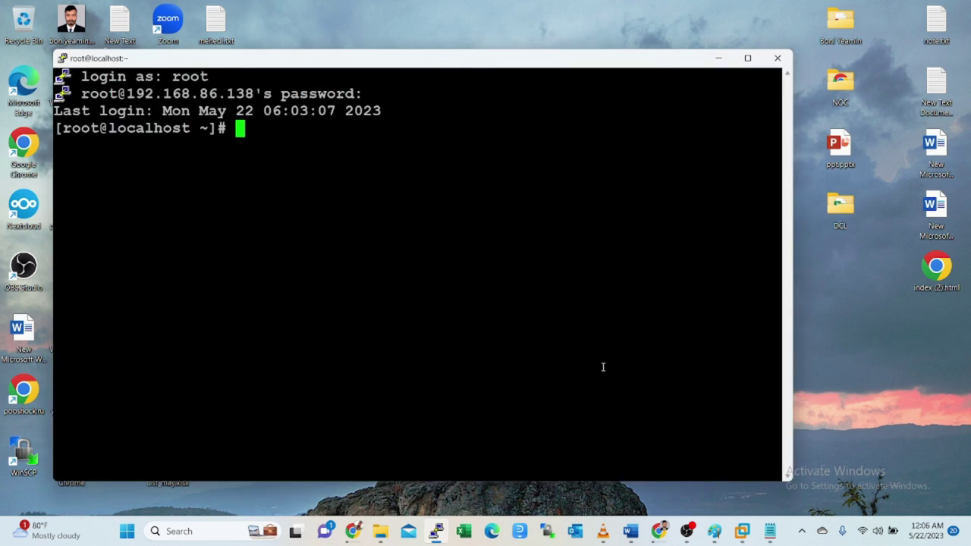
{"action": "left_click_drag", "start_coordinate": [339, 64], "coordinate": [487, 82]}
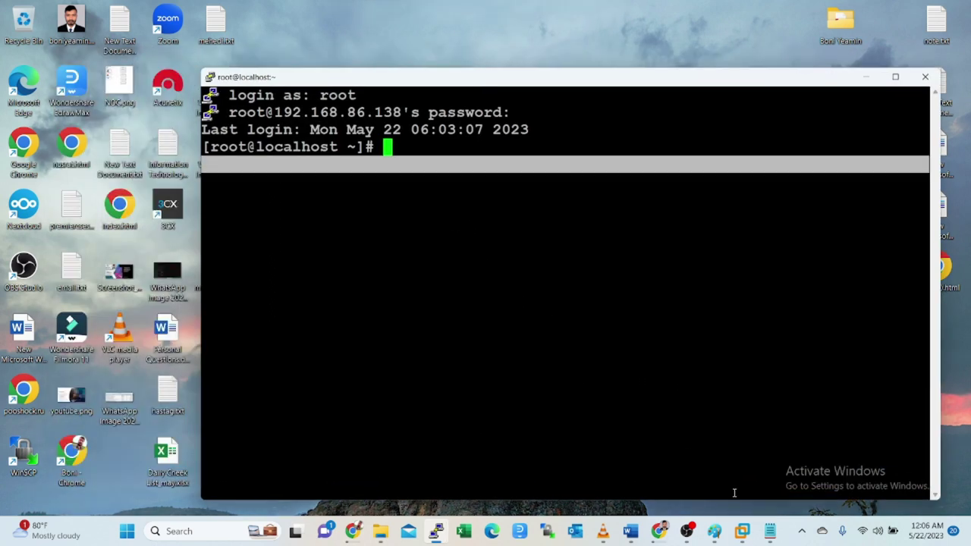
- Minimize the Chrome DVWA image search and bring the DVWA Word document to the front
{"action": "left_click", "coordinate": [630, 531]}
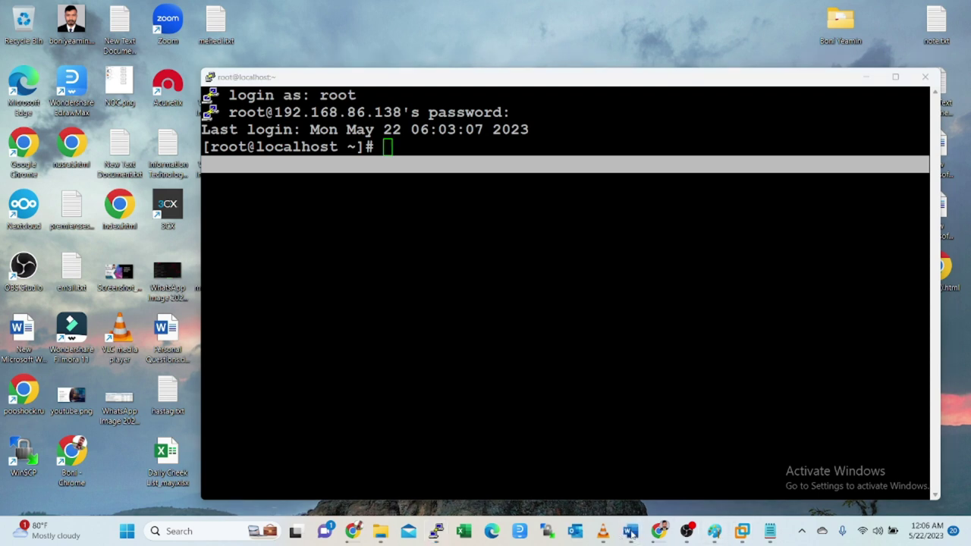
{"action": "left_click", "coordinate": [658, 531]}
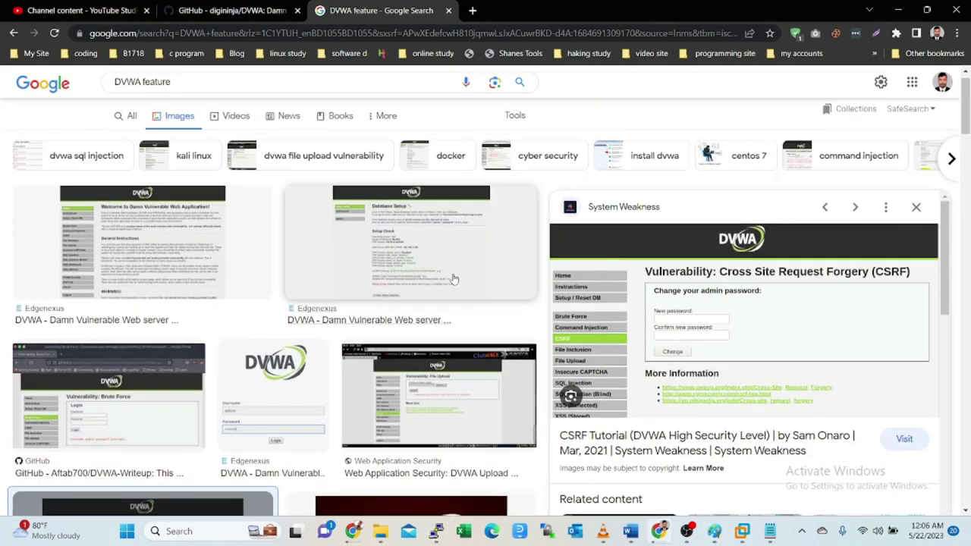
{"action": "left_click", "coordinate": [898, 10]}
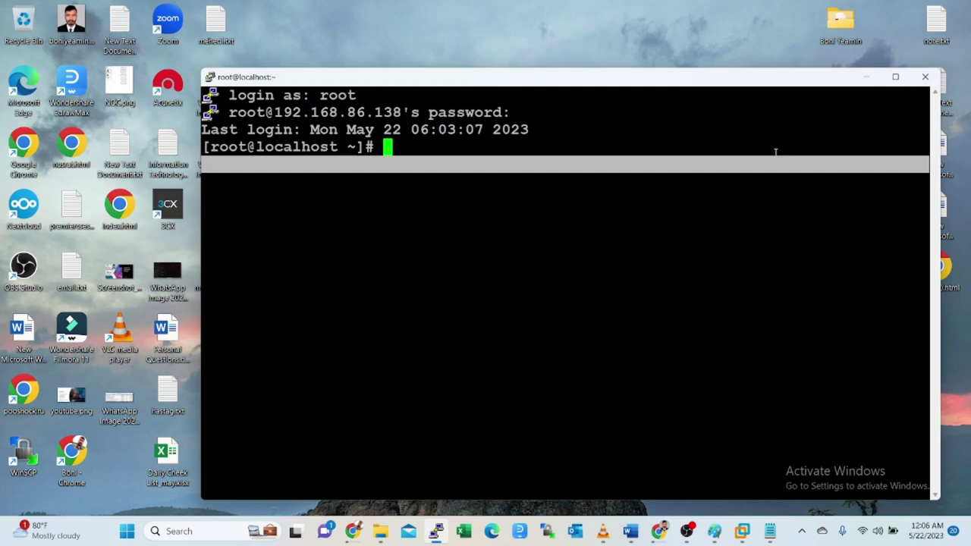
{"action": "left_click", "coordinate": [631, 533]}
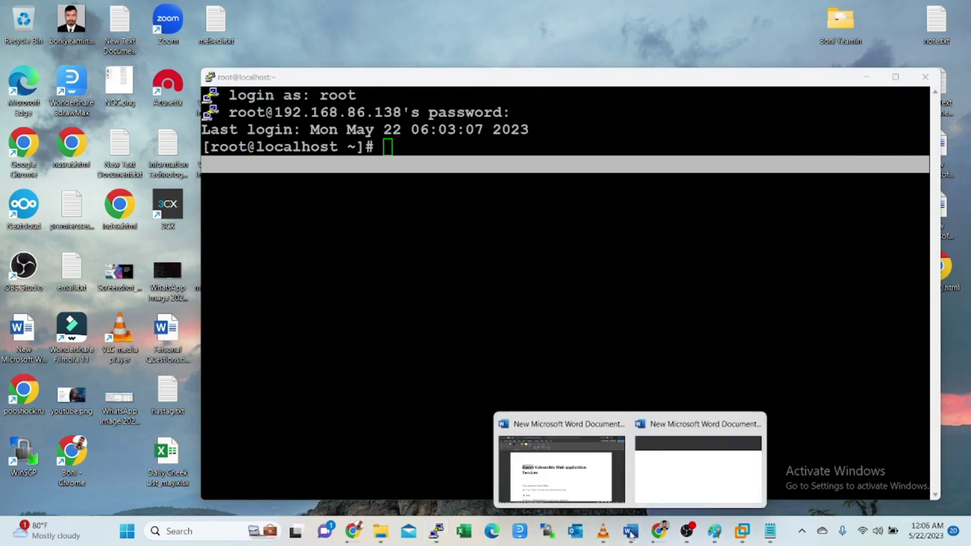
{"action": "left_click", "coordinate": [555, 485]}
- Scroll the DVWA notes to the numbered list and restore the Word window to a smaller size
{"action": "scroll", "coordinate": [357, 326], "scroll_direction": "down", "scroll_amount": 5}
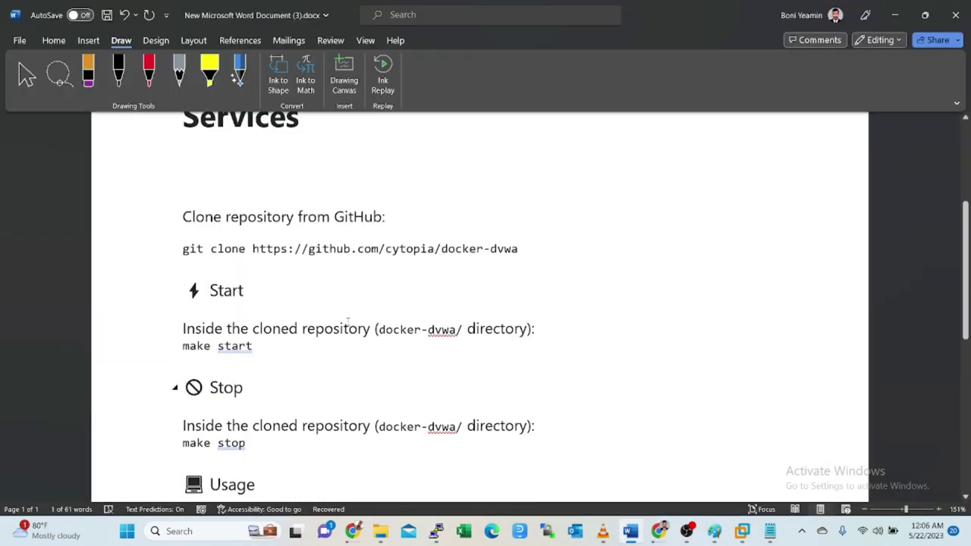
{"action": "scroll", "coordinate": [347, 320], "scroll_direction": "down", "scroll_amount": 6}
{"action": "scroll", "coordinate": [320, 298], "scroll_direction": "up", "scroll_amount": 2}
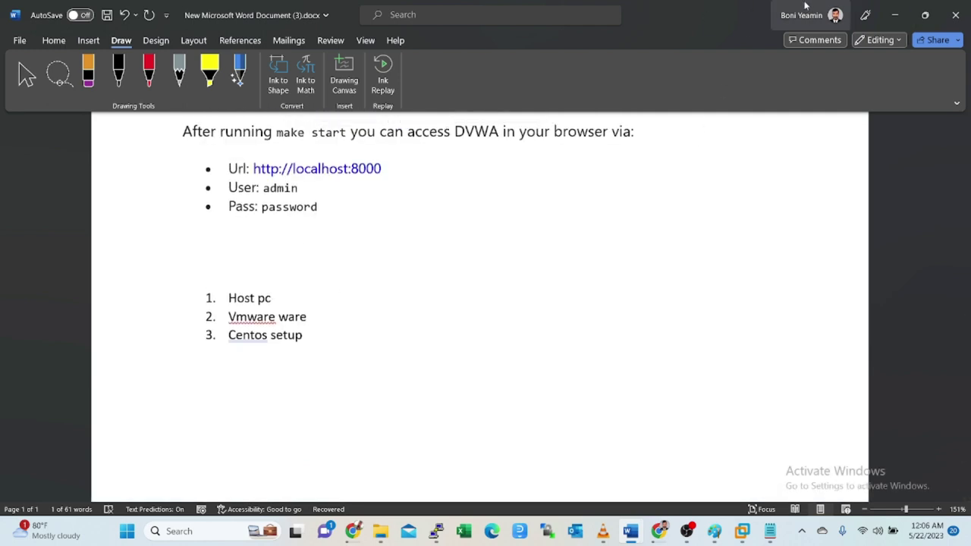
{"action": "left_click", "coordinate": [925, 15]}
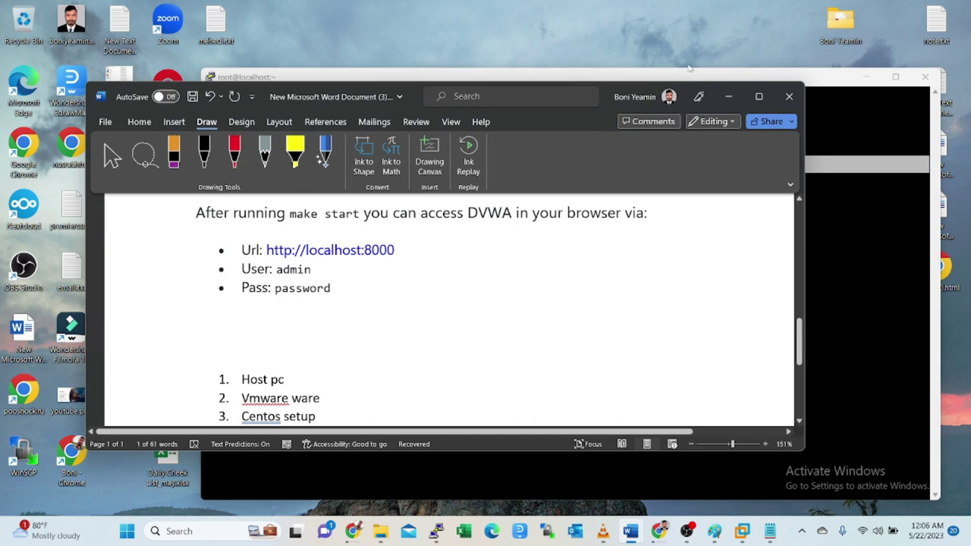
- Bring the PuTTY root terminal in front of the Word notes, fully visible
{"action": "left_click_drag", "start_coordinate": [671, 79], "coordinate": [777, 377]}
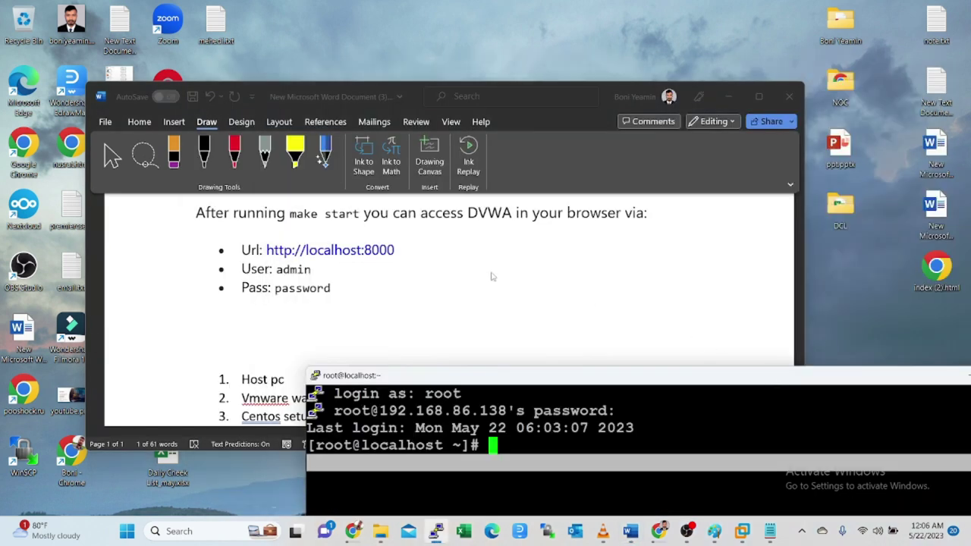
{"action": "scroll", "coordinate": [478, 273], "scroll_direction": "down", "scroll_amount": 4}
{"action": "left_click_drag", "start_coordinate": [556, 376], "coordinate": [558, 125]}
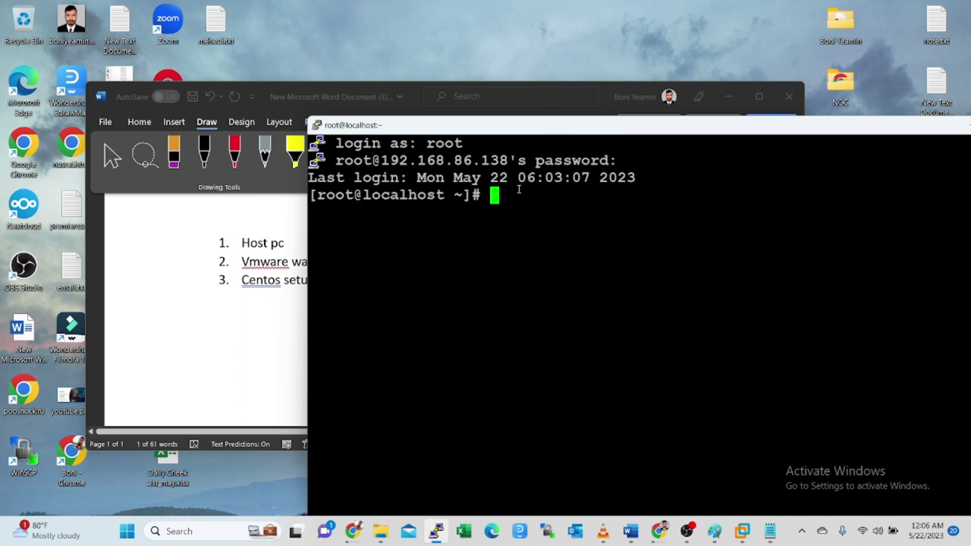
- Run docker --version, confirming Docker 23.0.5, build bc4487a, then move the terminal down
{"action": "type", "text": "docke"}
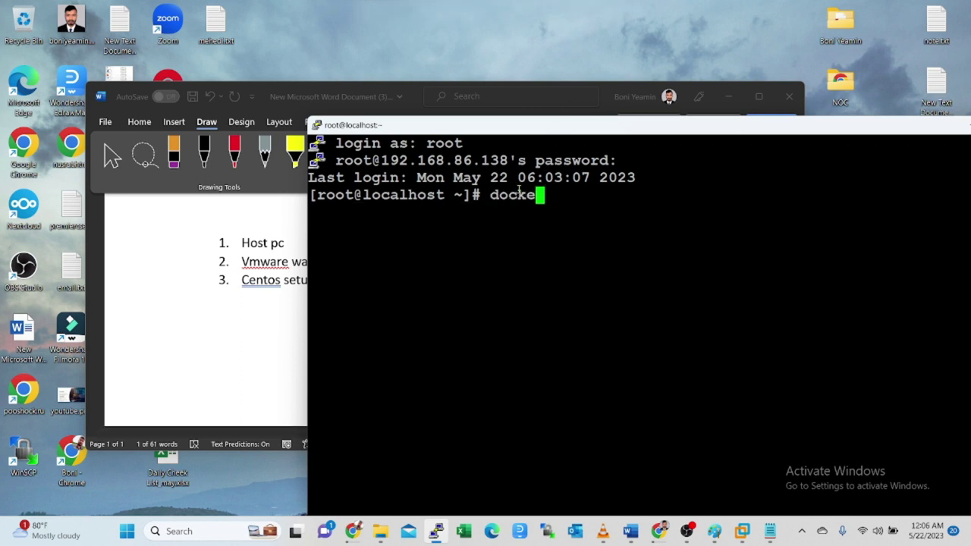
{"action": "type", "text": "r --version"}
{"action": "key", "text": "Return"}
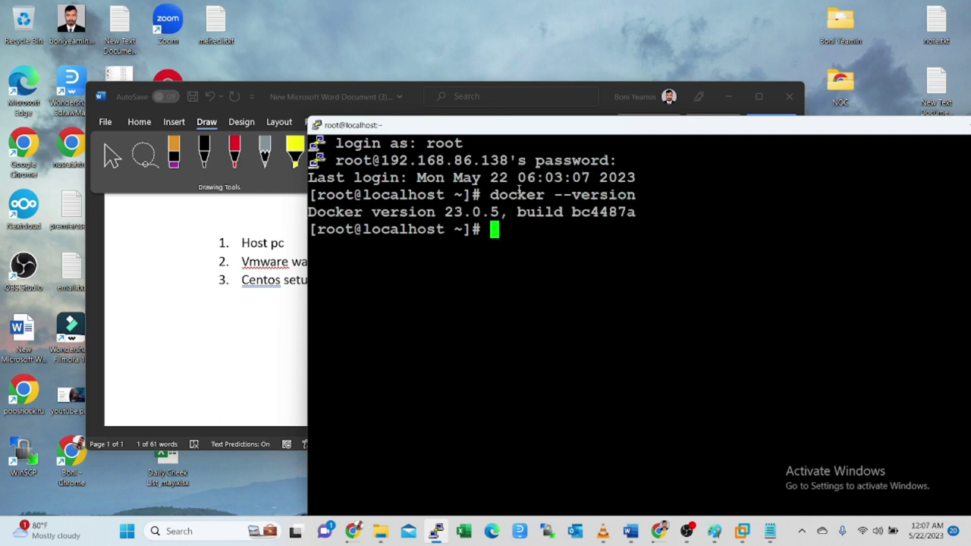
{"action": "left_click_drag", "start_coordinate": [502, 194], "coordinate": [497, 230]}
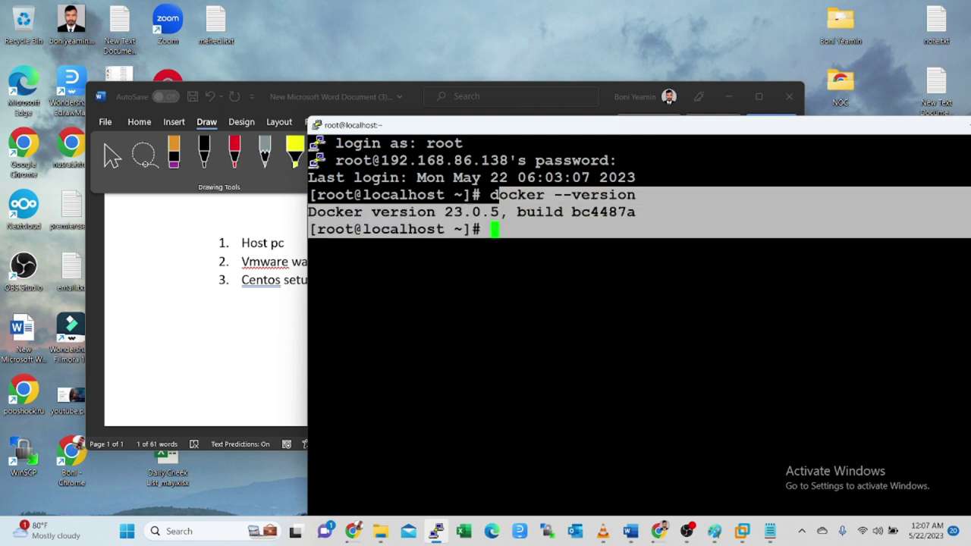
{"action": "left_click", "coordinate": [625, 245]}
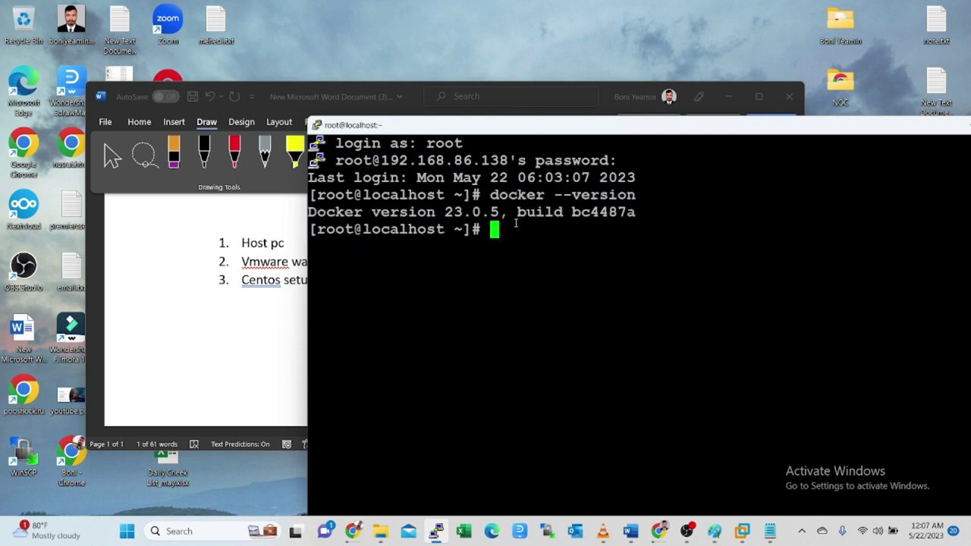
{"action": "left_click_drag", "start_coordinate": [535, 129], "coordinate": [639, 425]}
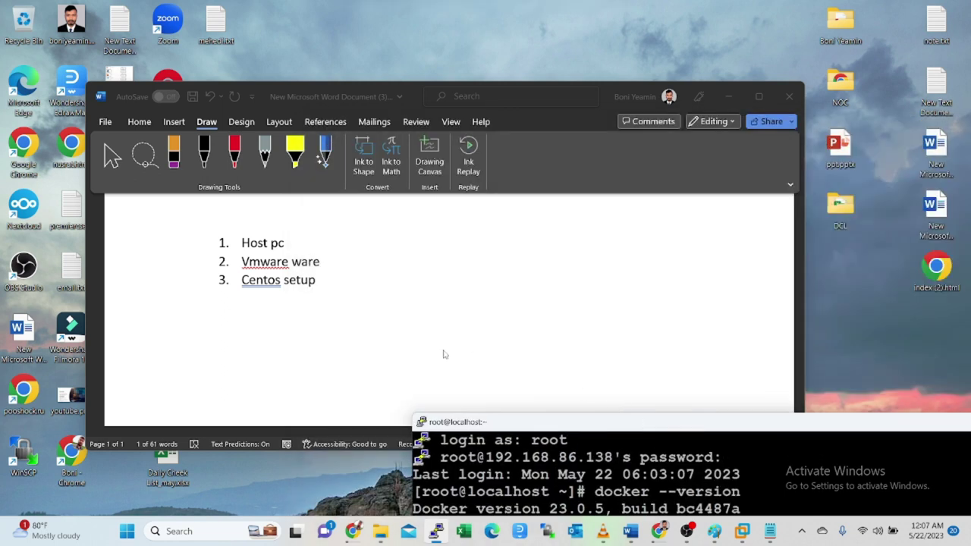
- Add 'docker setup' as item 4 and begin item 5 'insta'l dvwa' in Word's list
{"action": "left_click", "coordinate": [326, 286]}
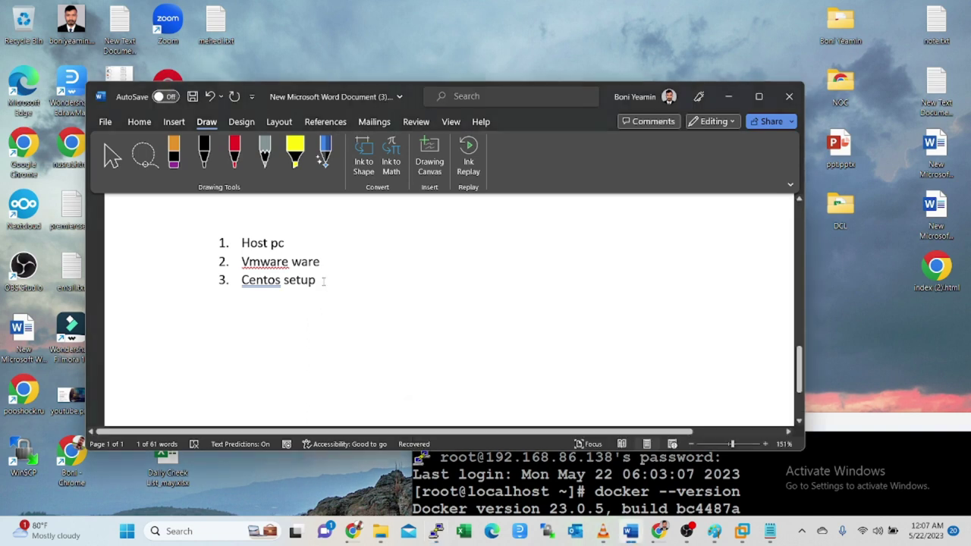
{"action": "key", "text": "Return"}
{"action": "type", "text": "docker setup"}
{"action": "key", "text": "Return"}
{"action": "type", "text": "i"}
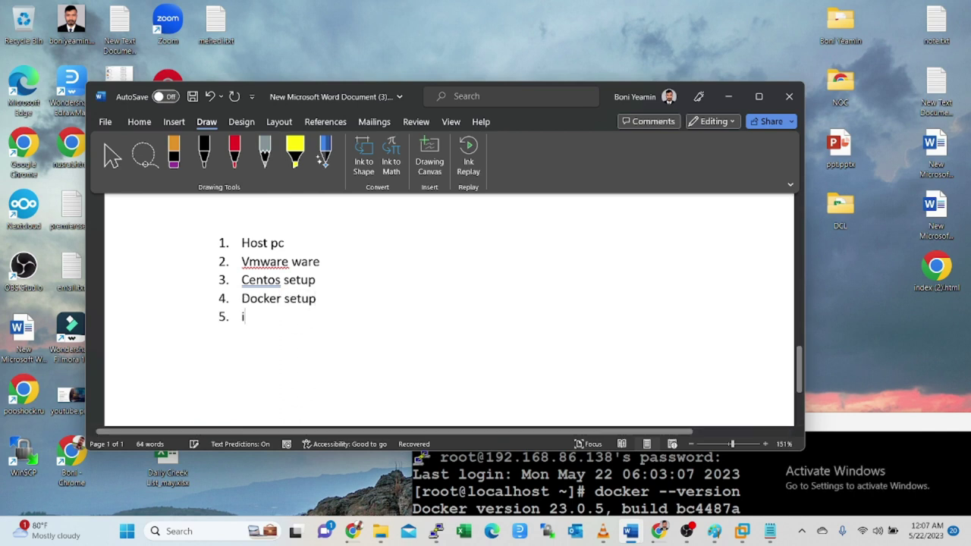
{"action": "type", "text": "nsta'"}
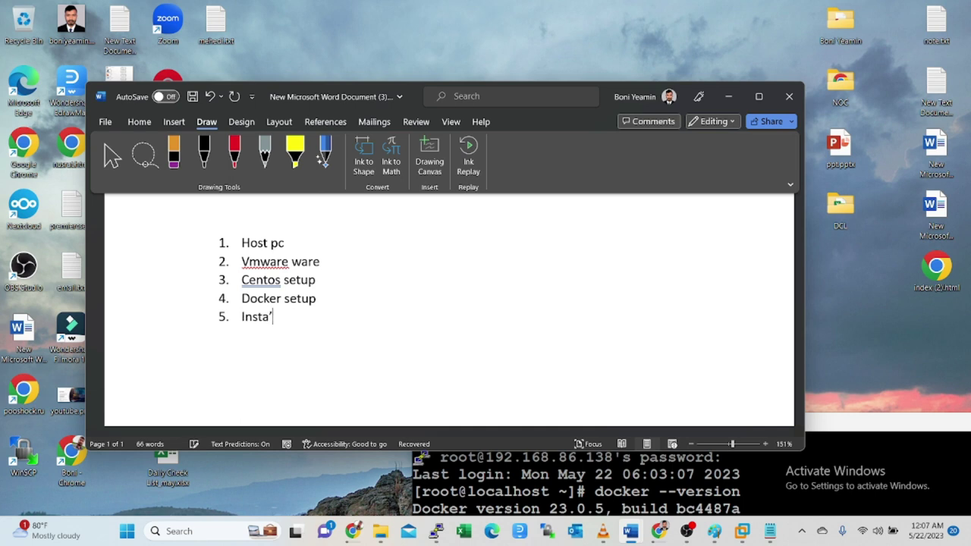
{"action": "type", "text": "l dvwa"}
{"action": "scroll", "coordinate": [507, 266], "scroll_direction": "up", "scroll_amount": 6}
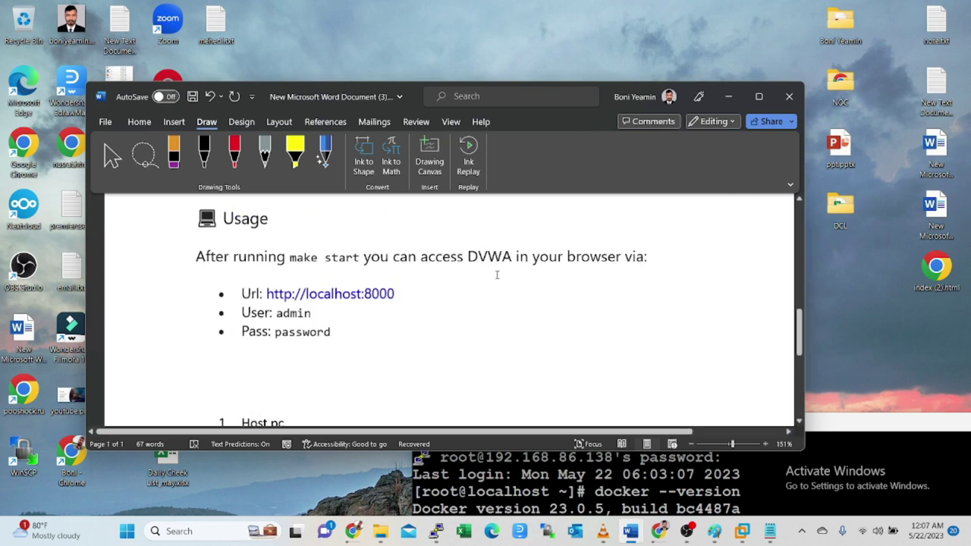
{"action": "scroll", "coordinate": [460, 301], "scroll_direction": "up", "scroll_amount": 3}
{"action": "scroll", "coordinate": [456, 303], "scroll_direction": "down", "scroll_amount": 3}
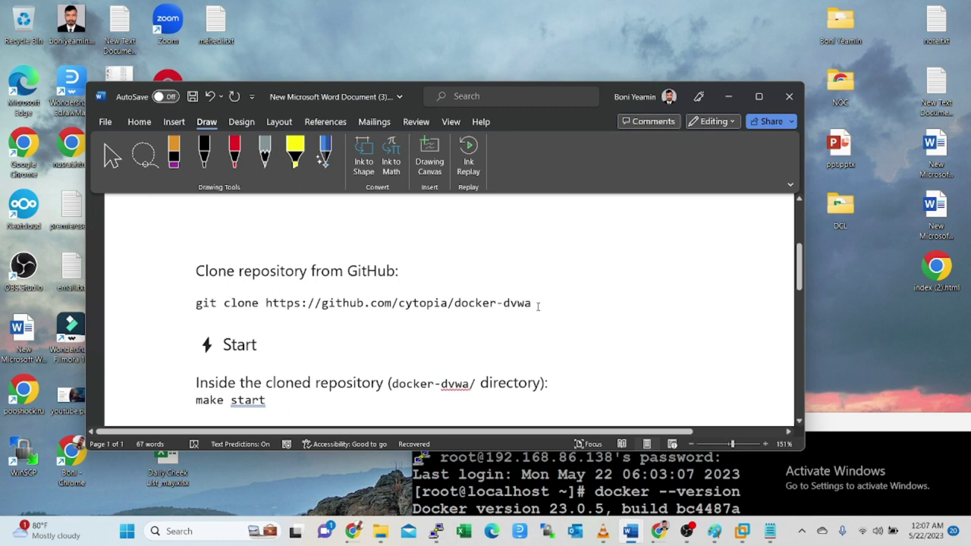
{"action": "left_click_drag", "start_coordinate": [543, 303], "coordinate": [195, 304]}
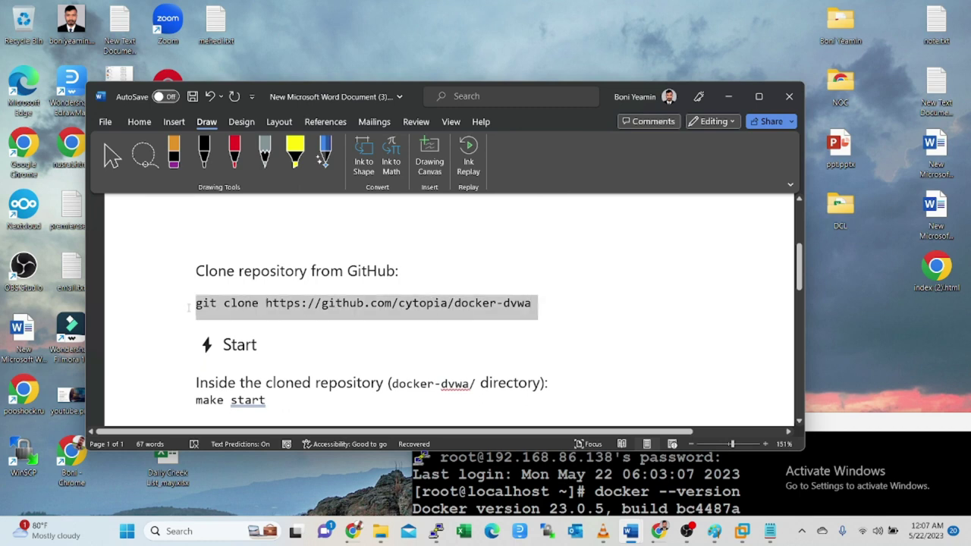
{"action": "right_click", "coordinate": [231, 304]}
{"action": "left_click", "coordinate": [258, 276]}
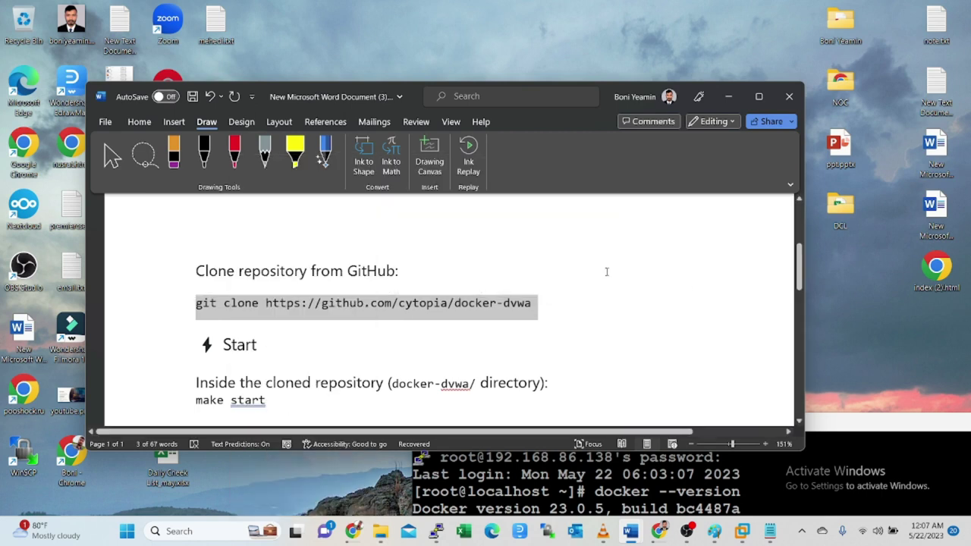
- Switch to the PuTTY root terminal session
{"action": "mouse_move", "coordinate": [739, 521]}
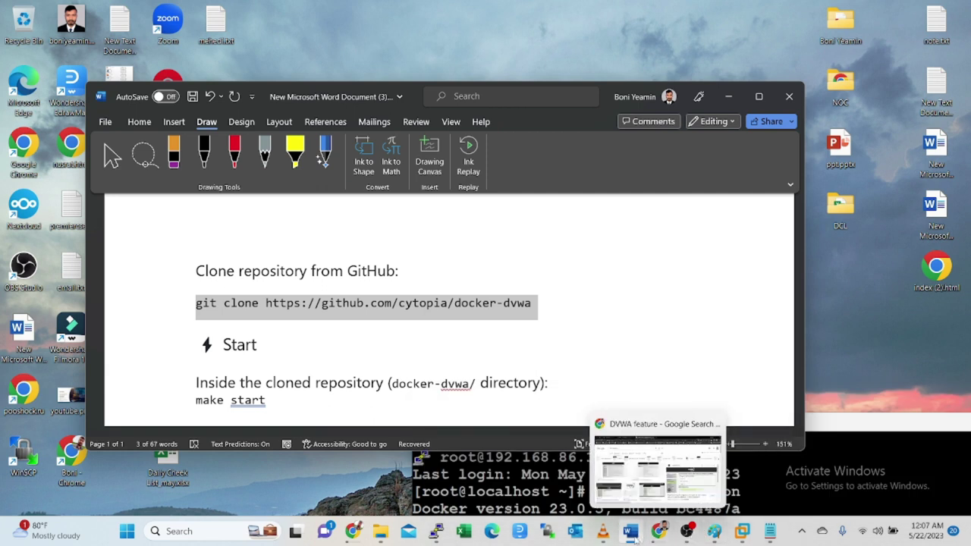
{"action": "mouse_move", "coordinate": [781, 534]}
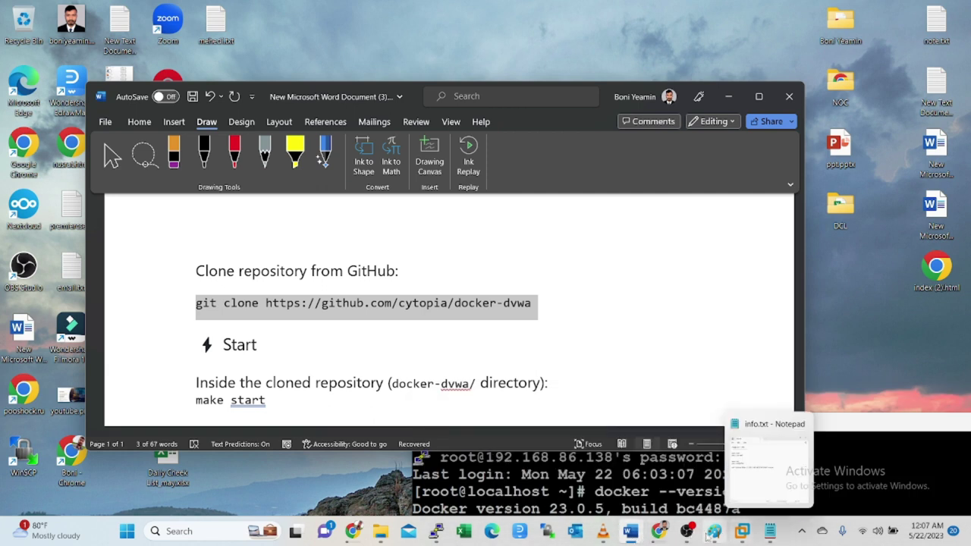
{"action": "left_click", "coordinate": [437, 531]}
- Run git to find it isn't installed, then start typing 'yum install' at the prompt
{"action": "left_click_drag", "start_coordinate": [868, 419], "coordinate": [615, 77]}
{"action": "type", "text": "git"}
{"action": "key", "text": "Return"}
{"action": "key", "text": "Return"}
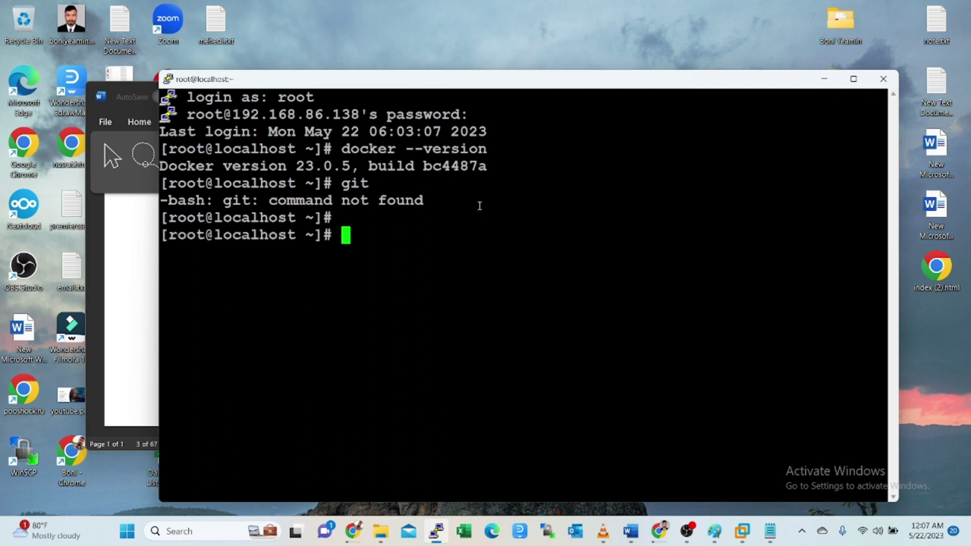
{"action": "key", "text": "Return"}
{"action": "type", "text": "yum "}
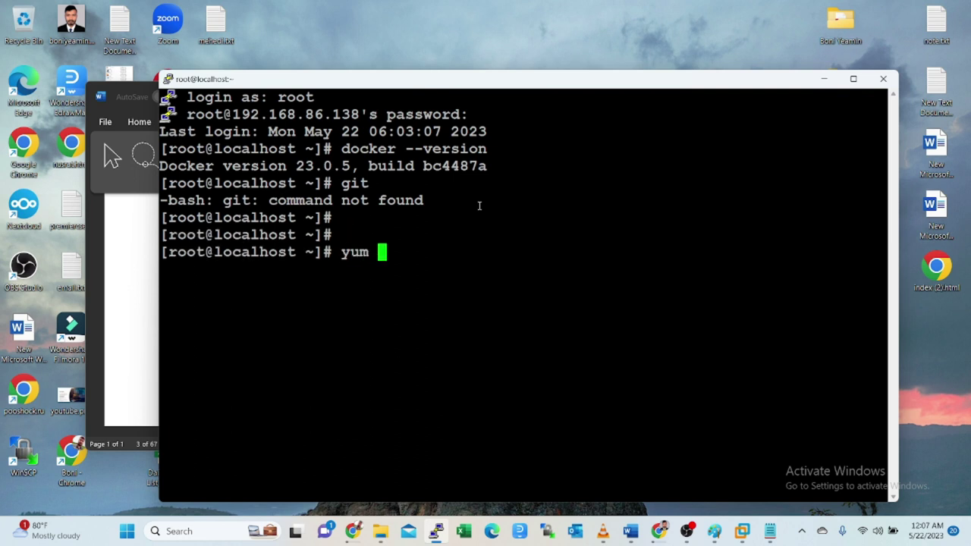
{"action": "type", "text": "ins"}
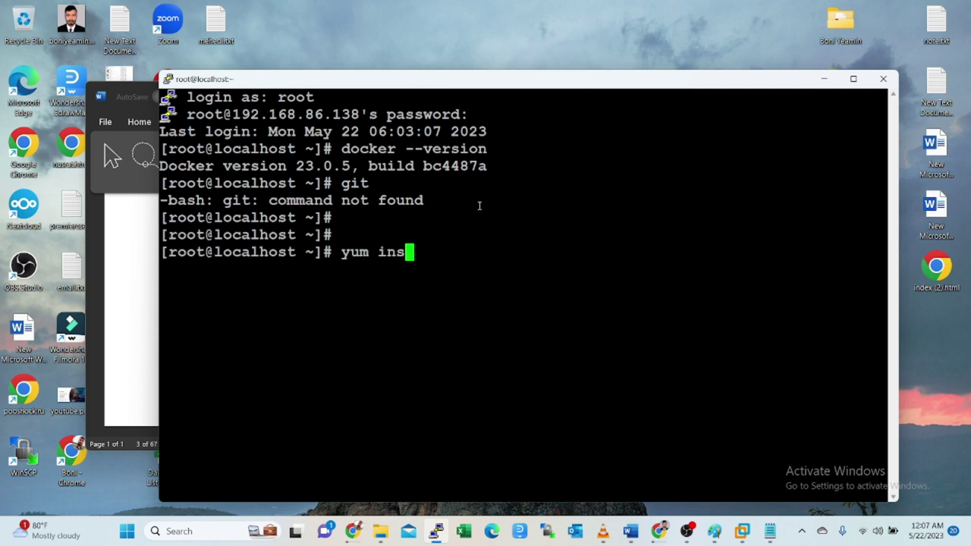
{"action": "type", "text": "tall 0y"}
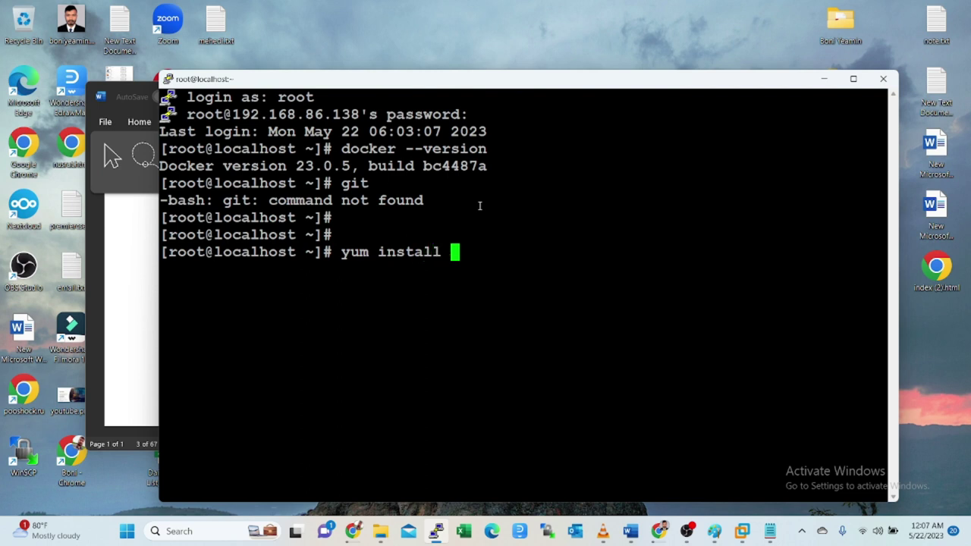
{"action": "key", "text": "BackSpace"}
{"action": "key", "text": "BackSpace"}
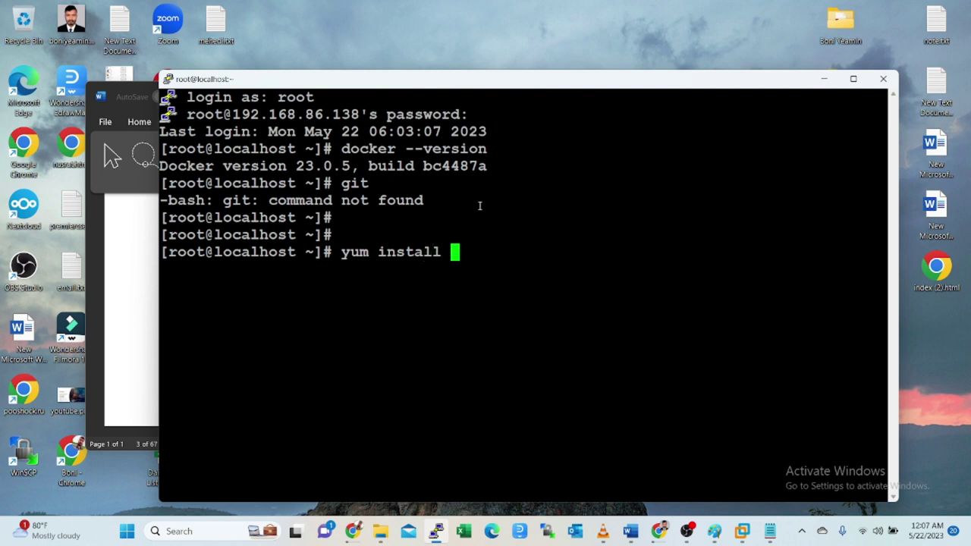